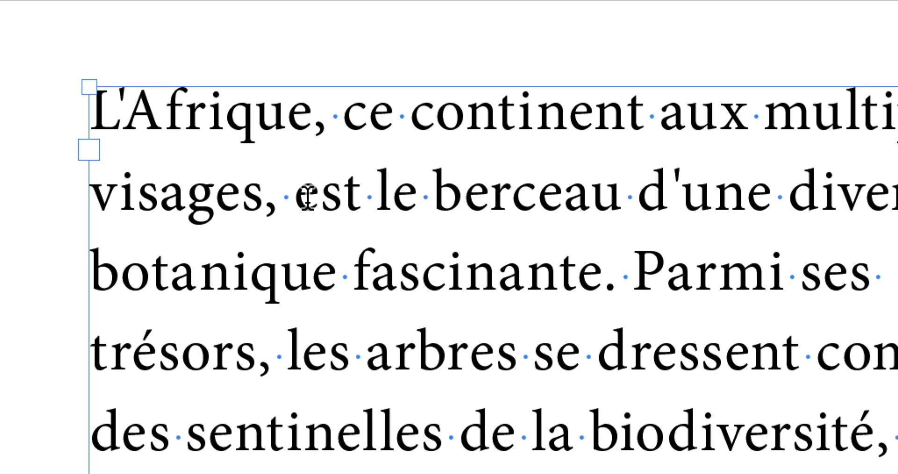
Replace ", est " after "visages" in the opening sentence with a period and a paragraph break
{"action": "double_click", "coordinate": [297, 200]}
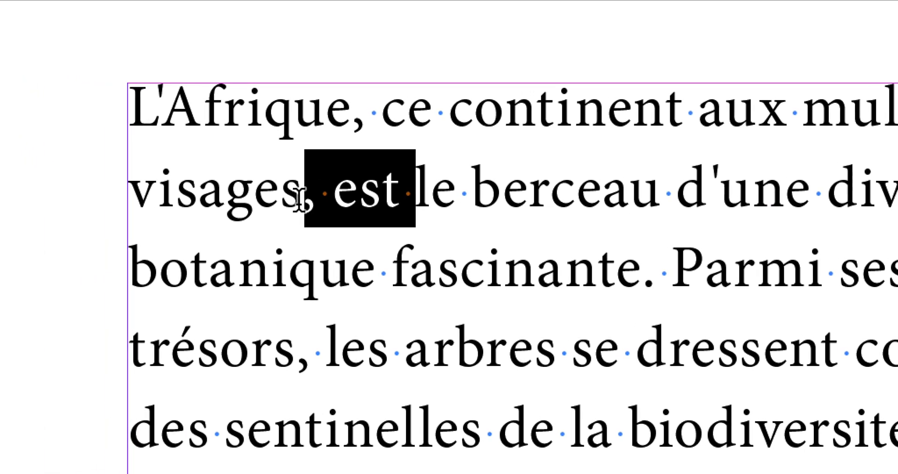
{"action": "left_click", "coordinate": [277, 200], "text": "shift"}
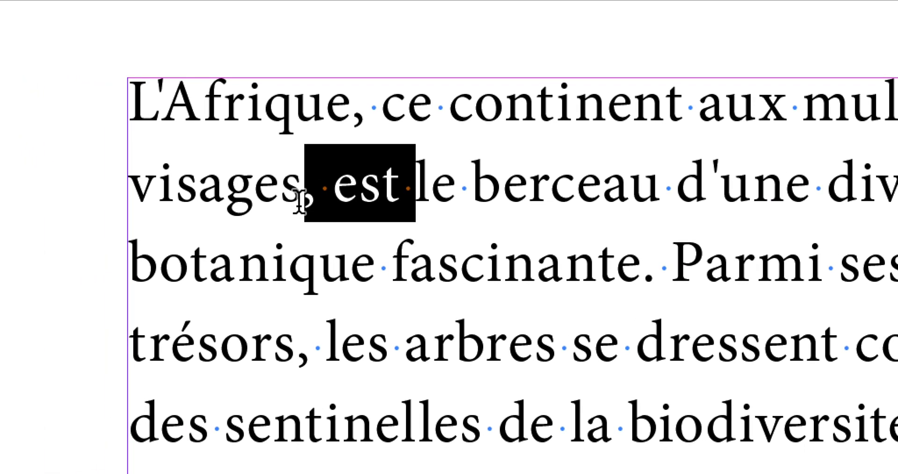
{"action": "type", "text": "."}
{"action": "key", "text": "Return"}
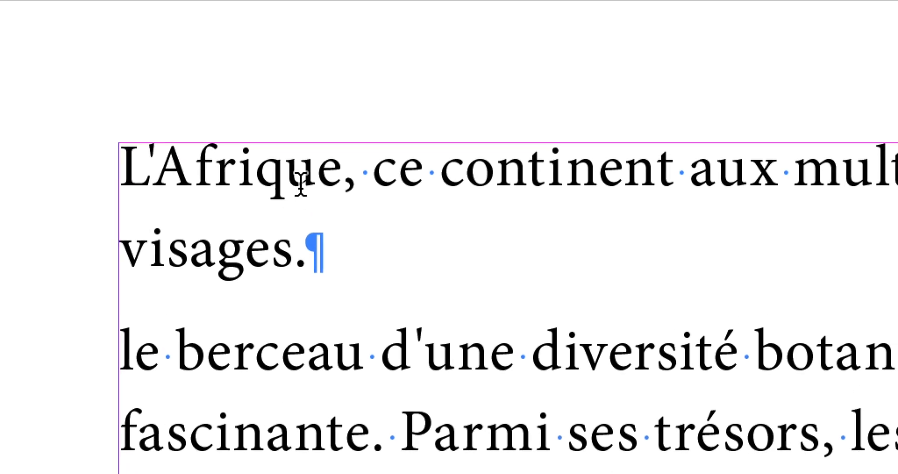
Apply the paragraph style "titre" to the opening paragraph about L'Afrique and move the paragraph styles panel off the text
{"action": "left_click", "coordinate": [300, 184]}
{"action": "key", "text": "alt+super+8"}
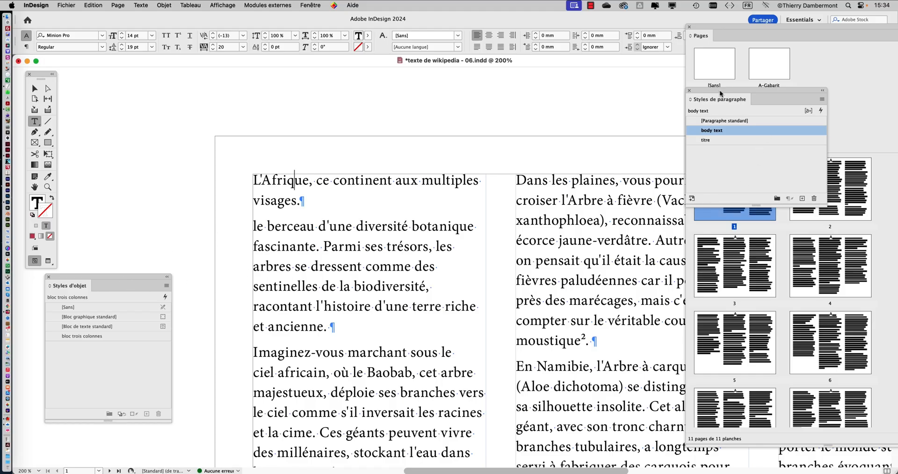
{"action": "left_click_drag", "start_coordinate": [719, 90], "coordinate": [441, 105]}
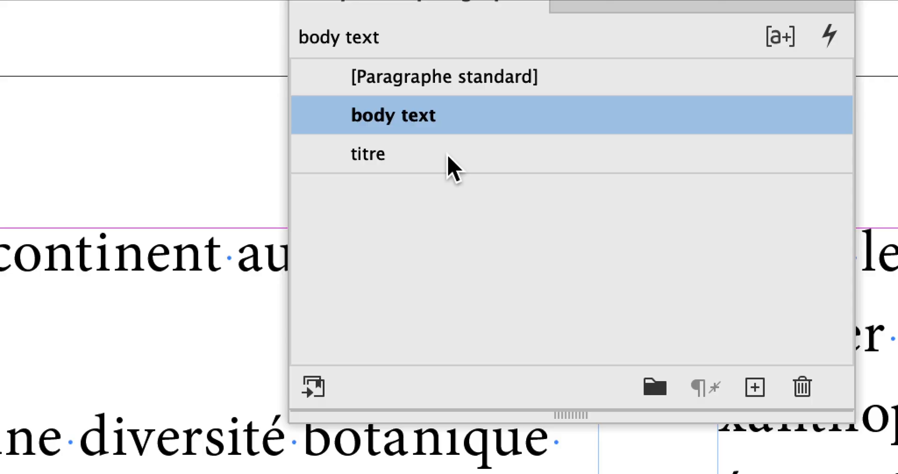
{"action": "left_click", "coordinate": [447, 157]}
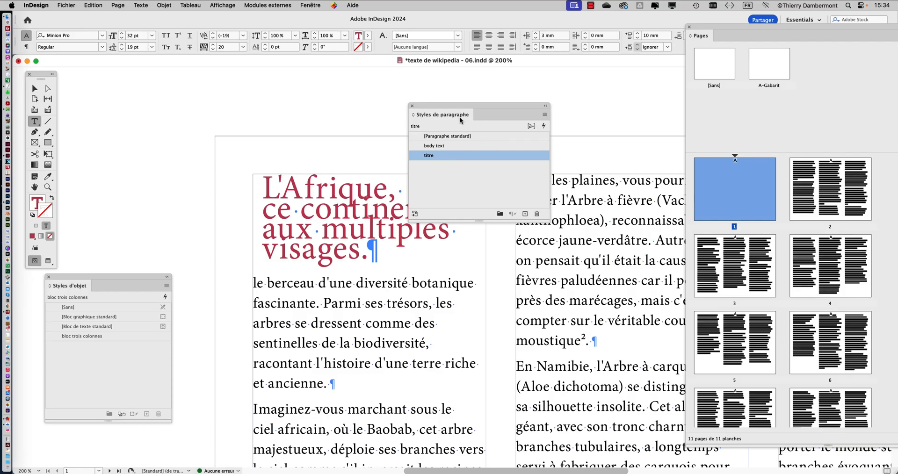
{"action": "left_click_drag", "start_coordinate": [446, 109], "coordinate": [570, 85]}
Split "Le baobab, par exemple." in page 1's third column into its own paragraph ending in a period and apply the "titre" style
{"action": "scroll", "coordinate": [477, 250], "scroll_direction": "down", "scroll_amount": 2}
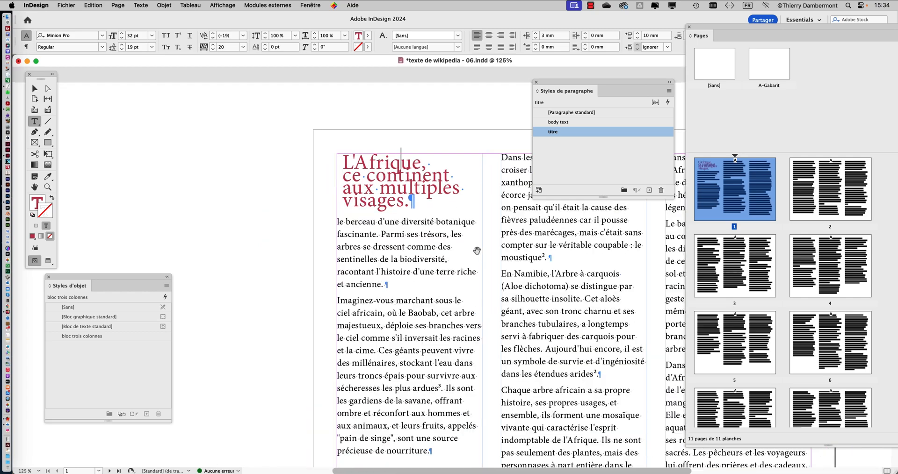
{"action": "left_click_drag", "start_coordinate": [502, 273], "coordinate": [334, 235]}
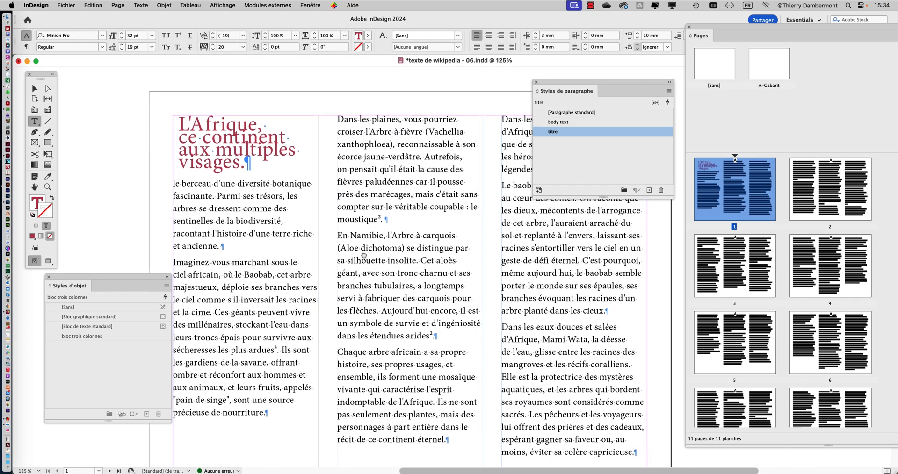
{"action": "left_click_drag", "start_coordinate": [362, 265], "coordinate": [282, 205]}
{"action": "scroll", "coordinate": [435, 252], "scroll_direction": "up", "scroll_amount": 3}
{"action": "scroll", "coordinate": [435, 252], "scroll_direction": "right", "scroll_amount": 2}
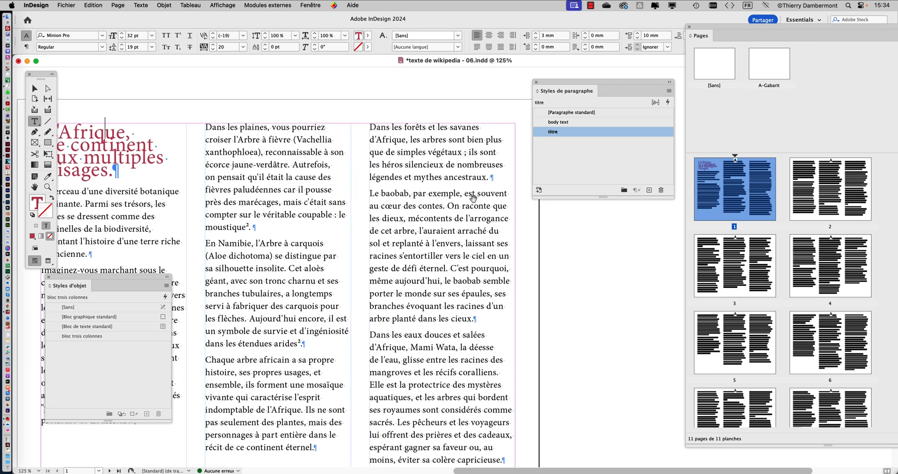
{"action": "scroll", "coordinate": [467, 196], "scroll_direction": "up", "scroll_amount": 3}
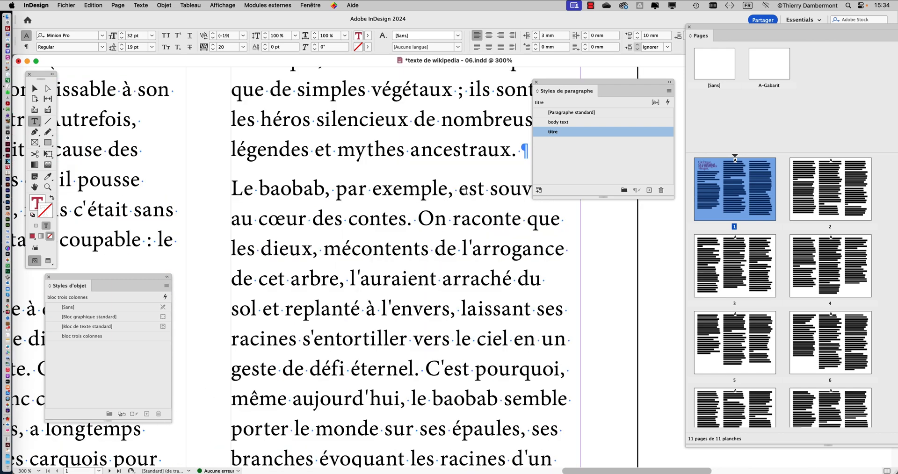
{"action": "left_click_drag", "start_coordinate": [469, 189], "coordinate": [448, 189]}
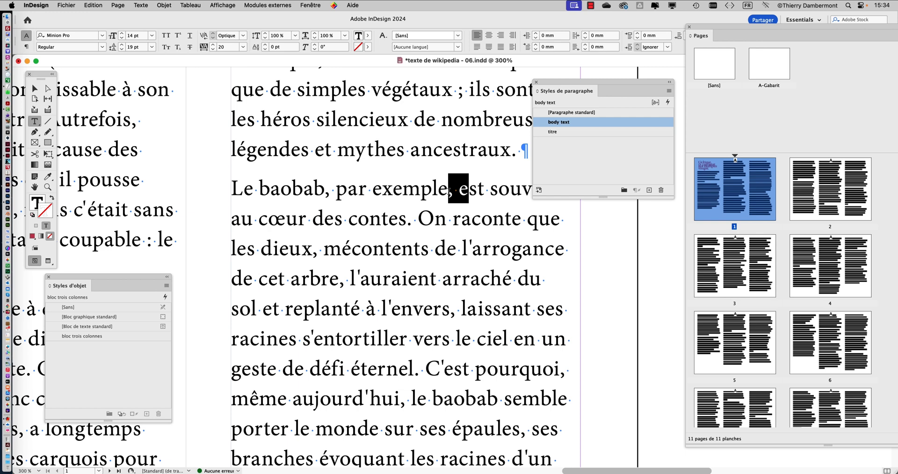
{"action": "type", "text": "."}
{"action": "key", "text": "Return"}
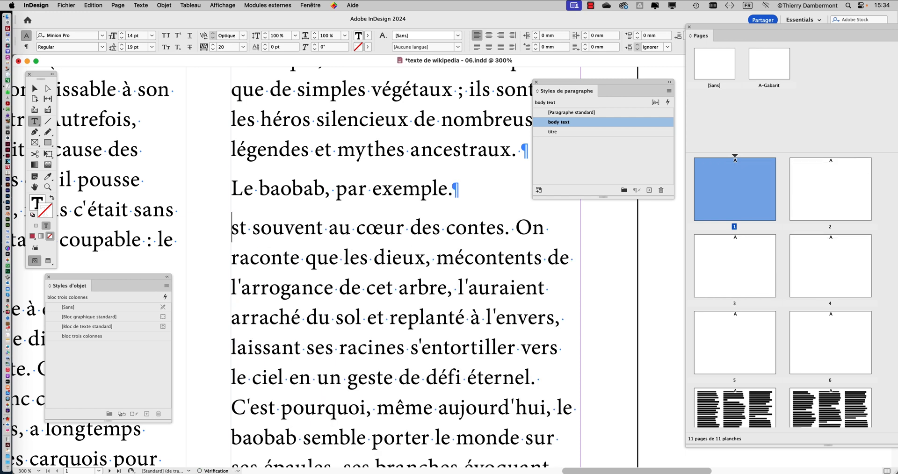
{"action": "left_click", "coordinate": [552, 132]}
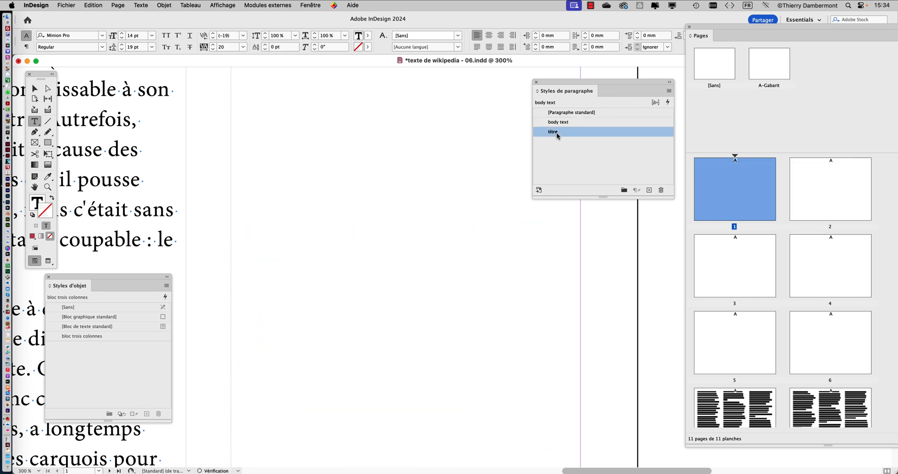
On page 2, break the paragraph after "l'Arbre de Vie." and apply the "titre" style to the "Le baobab est également enveloppé" sentence
{"action": "scroll", "coordinate": [404, 250], "scroll_direction": "down", "scroll_amount": 3}
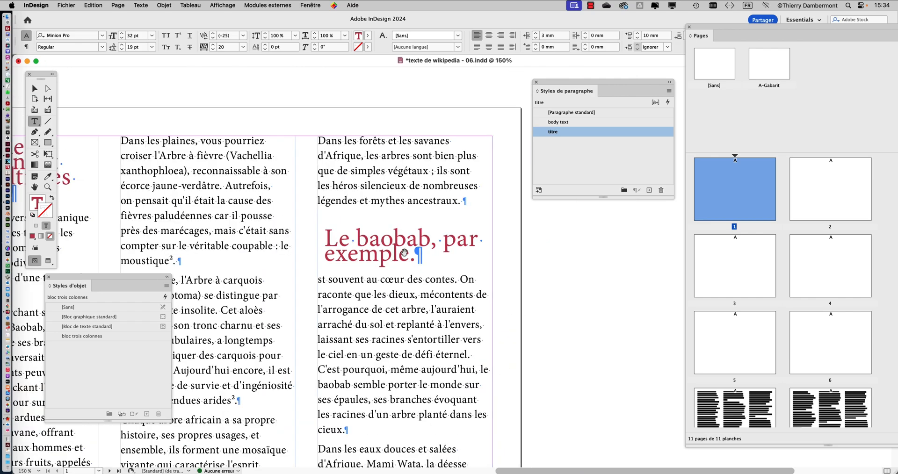
{"action": "left_click_drag", "start_coordinate": [309, 326], "coordinate": [444, 183]}
{"action": "scroll", "coordinate": [444, 183], "scroll_direction": "down", "scroll_amount": 10}
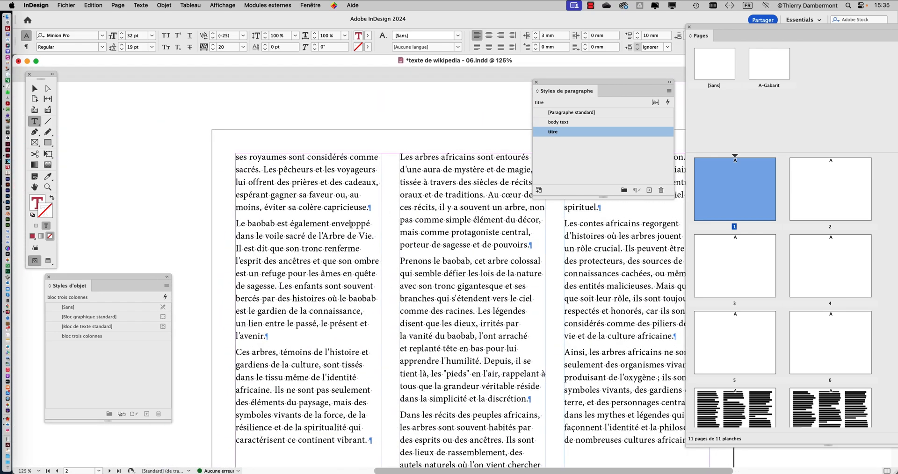
{"action": "left_click", "coordinate": [328, 224]}
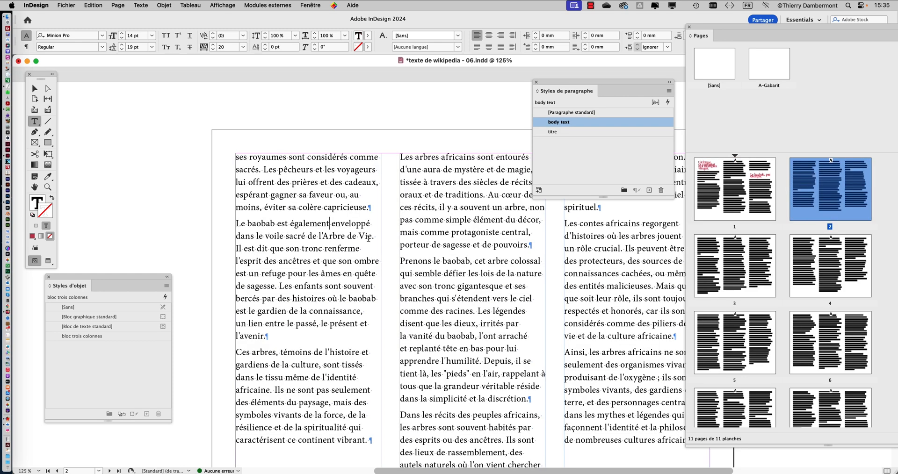
{"action": "left_click", "coordinate": [334, 237]}
{"action": "left_click", "coordinate": [582, 131]}
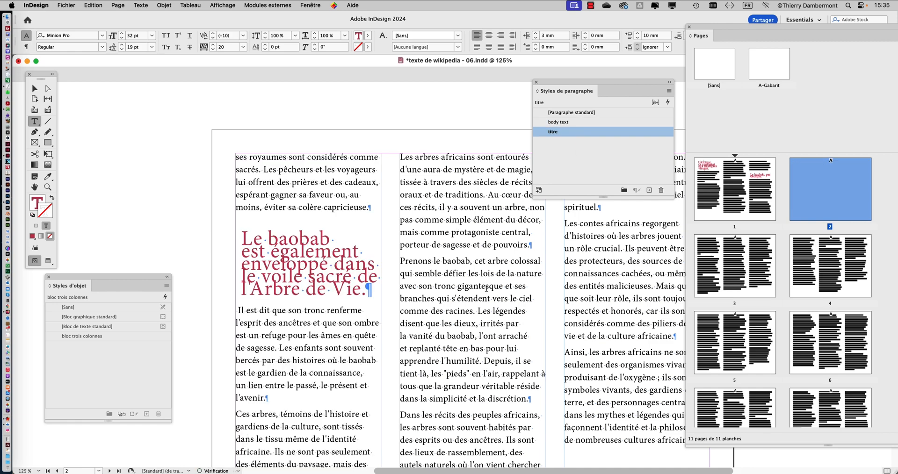
In page 2's last paragraph, end the sentence after "l'oxygène" with a period and paragraph break, and style that "Ainsi, les arbres africains" sentence as "titre"
{"action": "scroll", "coordinate": [486, 289], "scroll_direction": "down", "scroll_amount": 5}
{"action": "scroll", "coordinate": [486, 288], "scroll_direction": "right", "scroll_amount": 8}
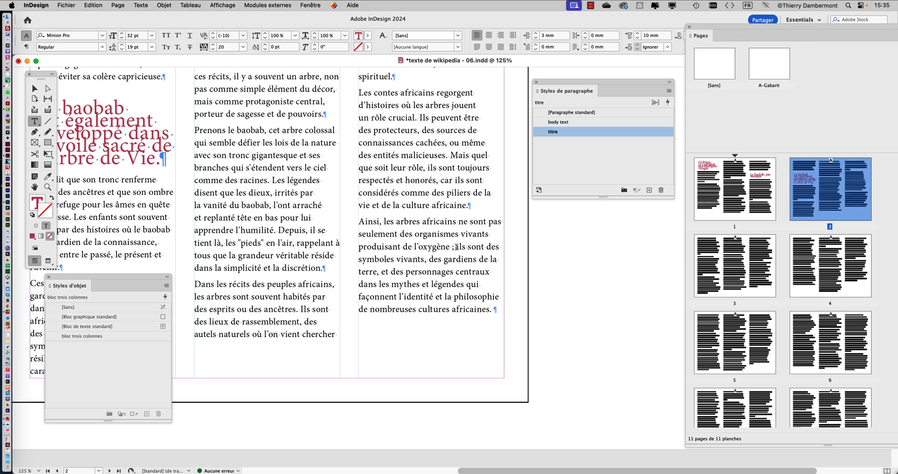
{"action": "left_click_drag", "start_coordinate": [457, 247], "coordinate": [449, 247]}
{"action": "type", "text": "."}
{"action": "key", "text": "Return"}
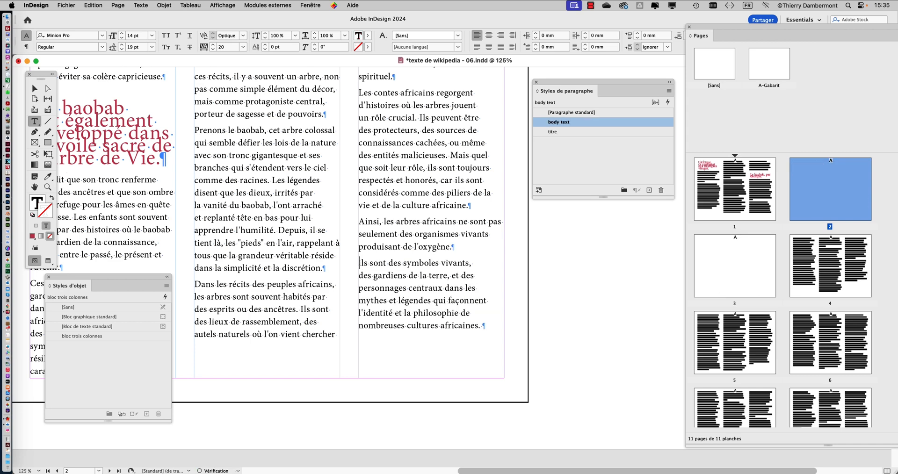
{"action": "left_click", "coordinate": [472, 242]}
{"action": "left_click", "coordinate": [565, 133]}
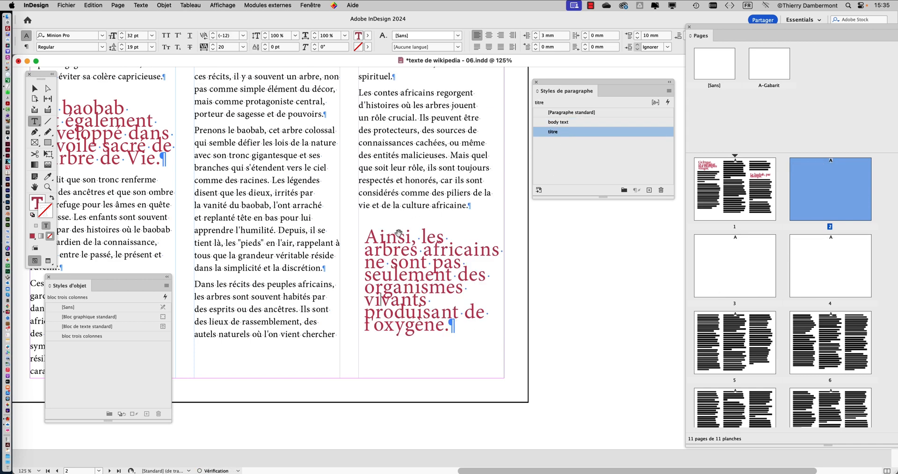
On page 3, split off "Dans les récits transmis de génération en génération." as its own paragraph and apply the "titre" style
{"action": "scroll", "coordinate": [391, 235], "scroll_direction": "down", "scroll_amount": 2}
{"action": "left_click_drag", "start_coordinate": [392, 242], "coordinate": [407, 100]}
{"action": "left_click_drag", "start_coordinate": [375, 268], "coordinate": [359, 182]}
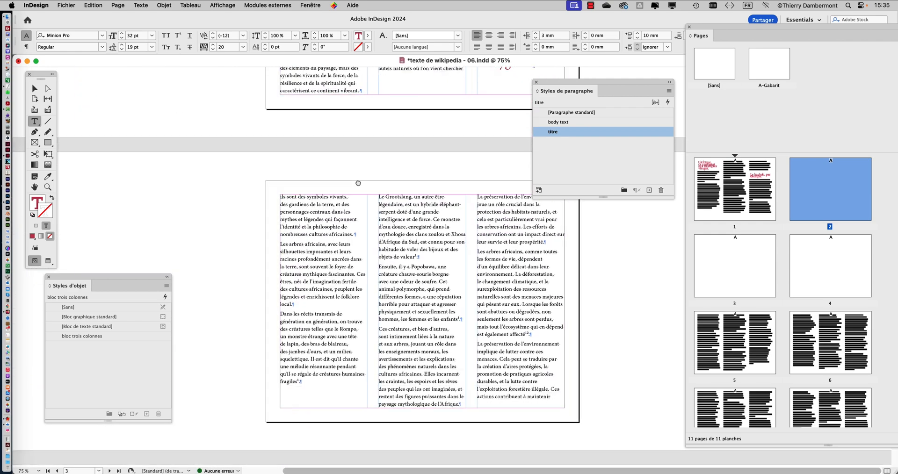
{"action": "scroll", "coordinate": [306, 263], "scroll_direction": "up", "scroll_amount": 1}
{"action": "scroll", "coordinate": [307, 264], "scroll_direction": "up", "scroll_amount": 1}
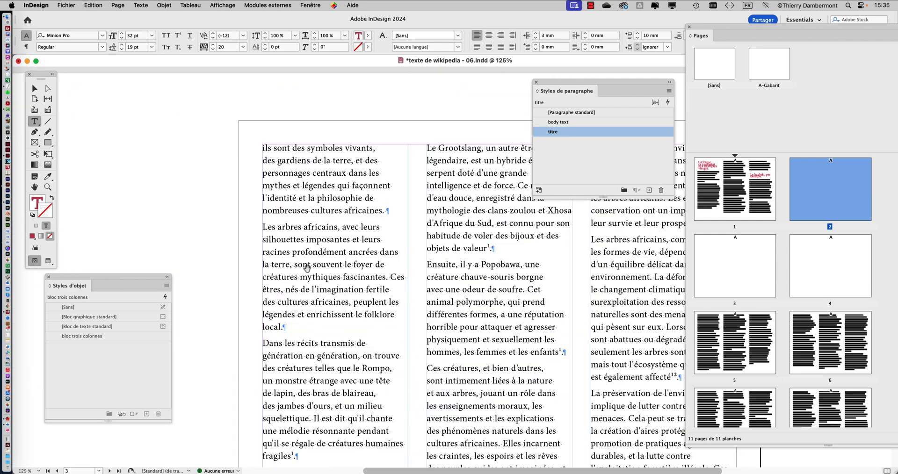
{"action": "left_click", "coordinate": [365, 359]}
{"action": "key", "text": "BackSpace"}
{"action": "key", "text": "BackSpace"}
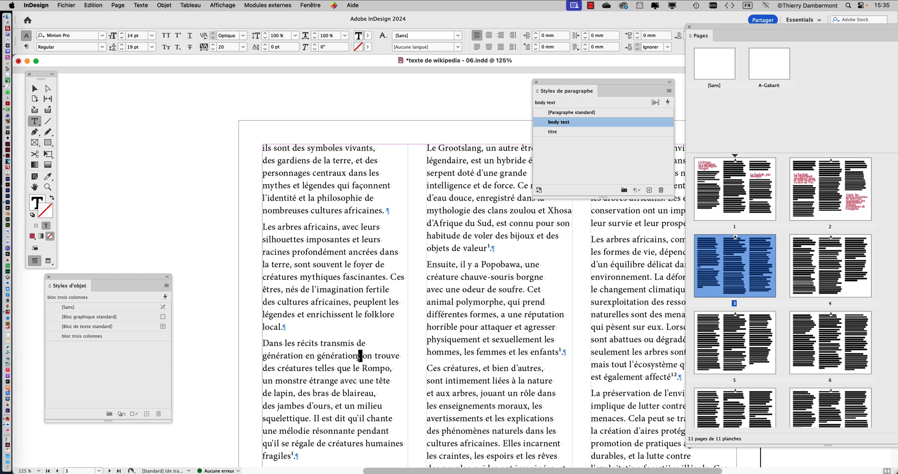
{"action": "type", "text": "."}
{"action": "key", "text": "Return"}
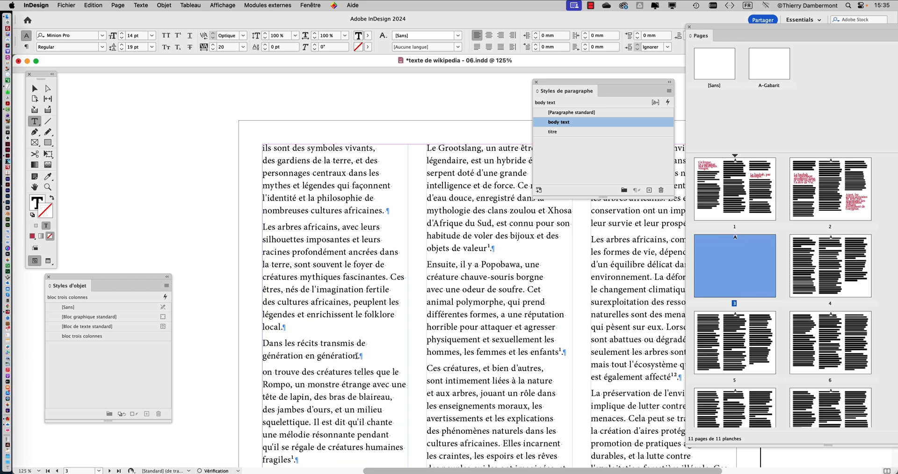
{"action": "left_click", "coordinate": [553, 131]}
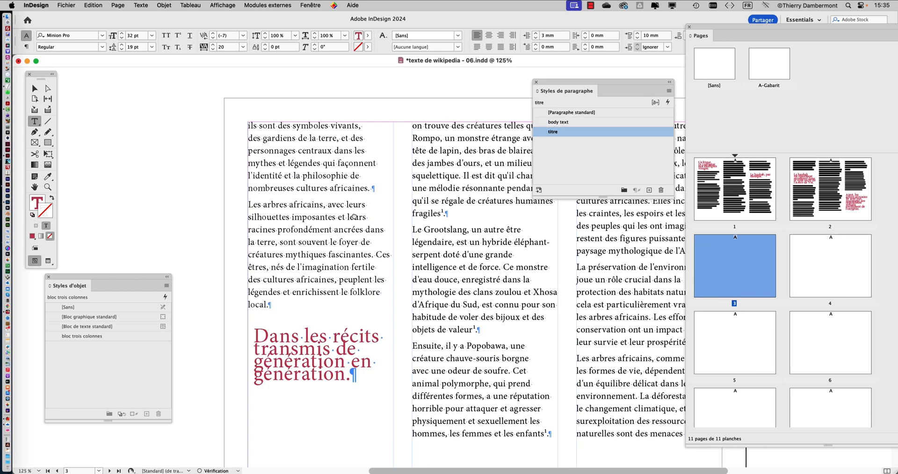
Make "Ensuite, il y a Popobawa." in page 3's second column a separate paragraph and apply the "titre" style
{"action": "scroll", "coordinate": [354, 217], "scroll_direction": "down", "scroll_amount": 4}
{"action": "scroll", "coordinate": [354, 217], "scroll_direction": "right", "scroll_amount": 5}
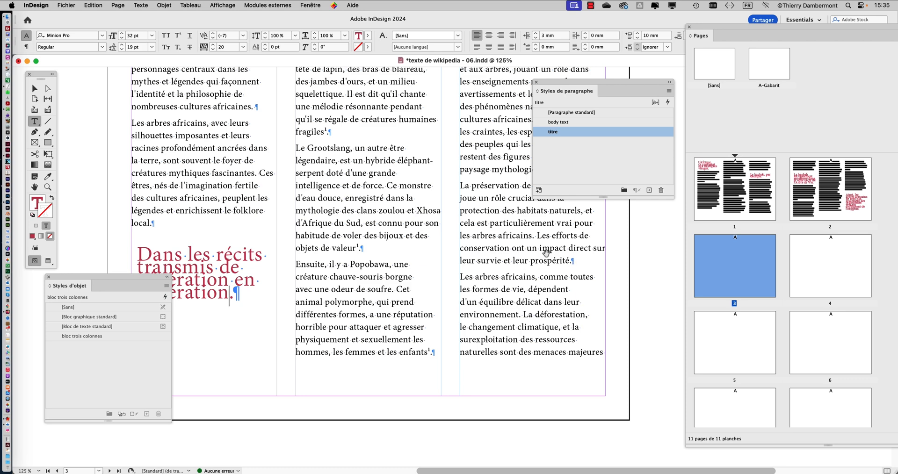
{"action": "scroll", "coordinate": [514, 264], "scroll_direction": "up", "scroll_amount": 1}
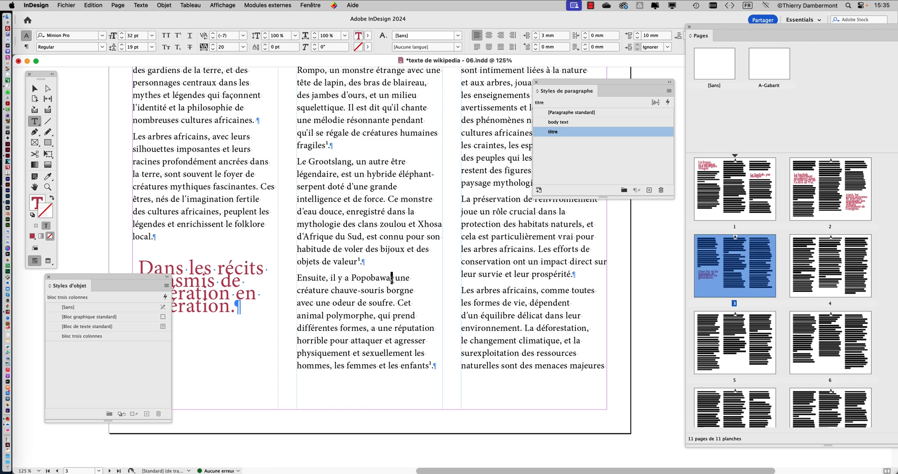
{"action": "left_click", "coordinate": [392, 278]}
{"action": "type", "text": "."}
{"action": "key", "text": "Return"}
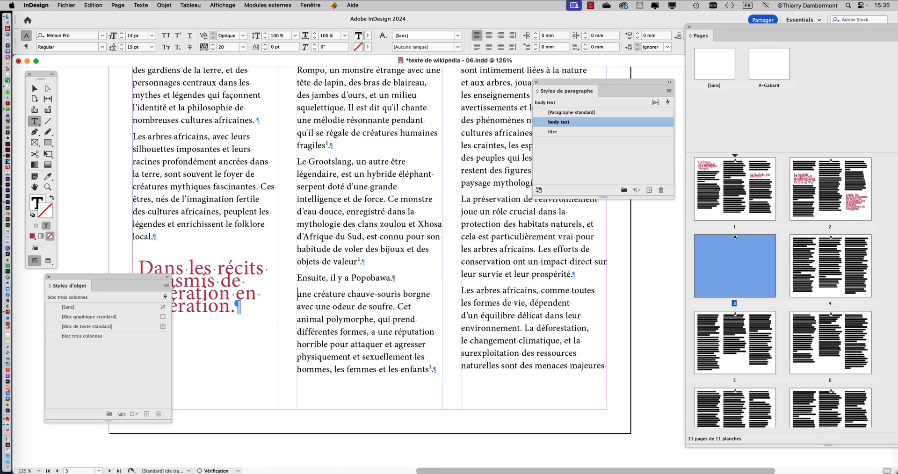
{"action": "left_click", "coordinate": [371, 278]}
{"action": "left_click", "coordinate": [588, 131]}
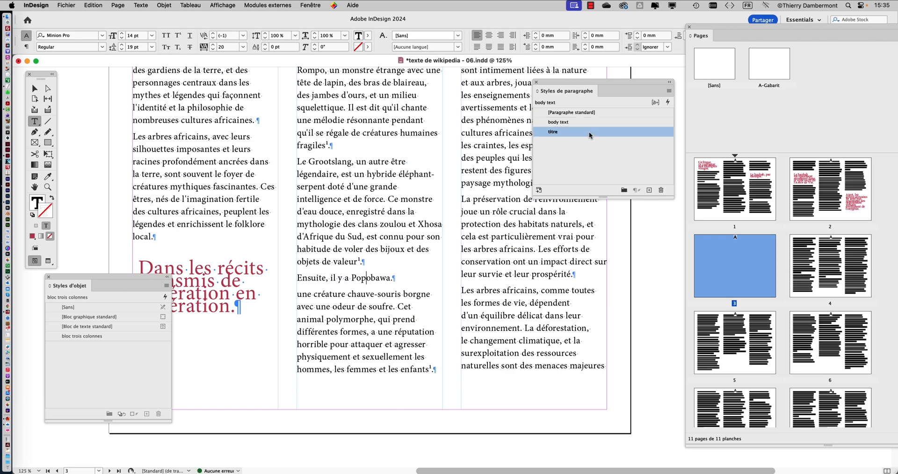
On page 4, separate "Dans les vastes étendues de l'Afrique." into its own paragraph and apply the "titre" style
{"action": "scroll", "coordinate": [398, 260], "scroll_direction": "down", "scroll_amount": 2}
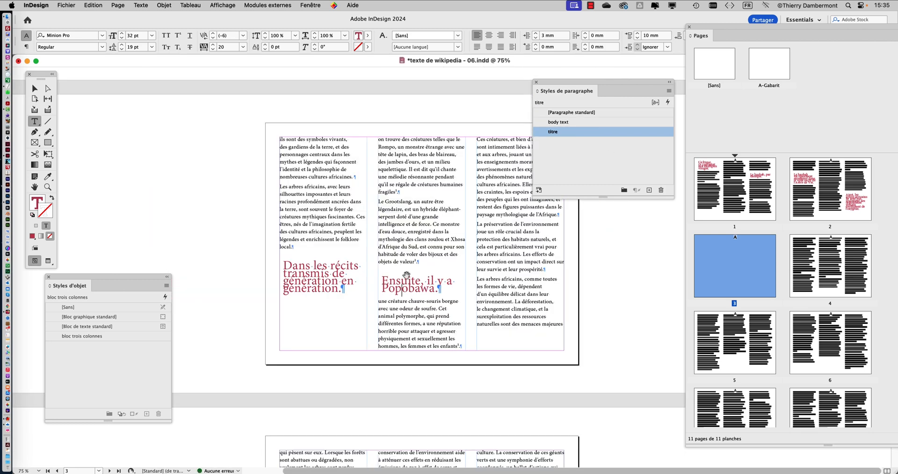
{"action": "left_click_drag", "start_coordinate": [407, 275], "coordinate": [352, 151]}
{"action": "left_click_drag", "start_coordinate": [564, 81], "coordinate": [634, 80]}
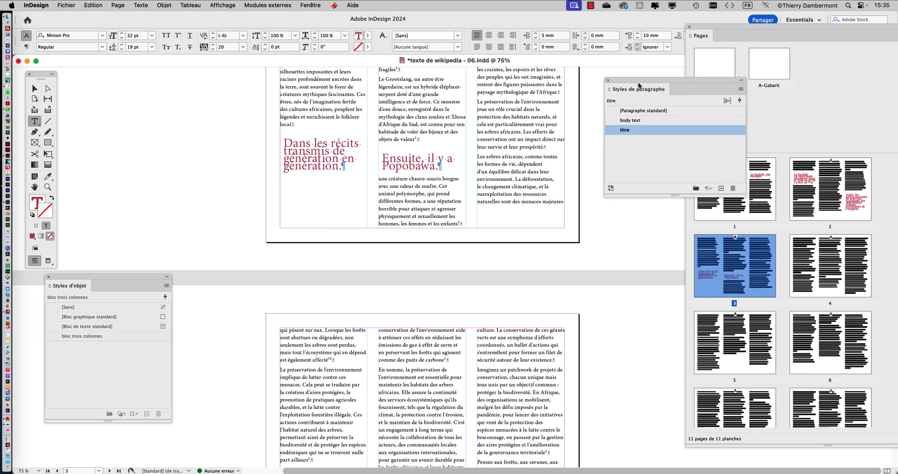
{"action": "scroll", "coordinate": [511, 219], "scroll_direction": "down", "scroll_amount": 5}
{"action": "scroll", "coordinate": [401, 264], "scroll_direction": "up", "scroll_amount": 2}
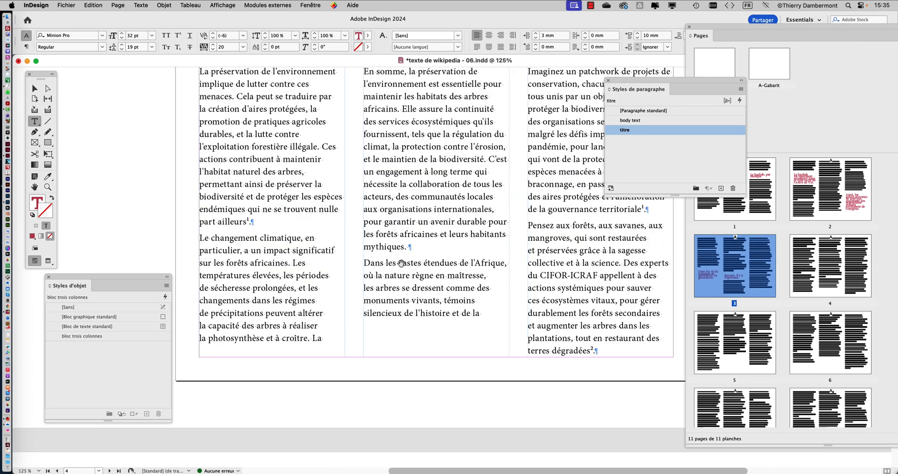
{"action": "left_click_drag", "start_coordinate": [366, 276], "coordinate": [506, 261]}
{"action": "type", "text": "."}
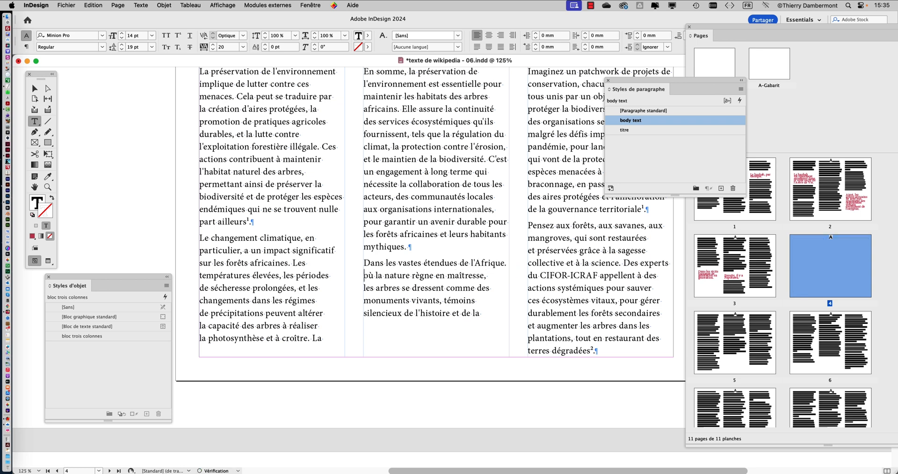
{"action": "key", "text": "Return"}
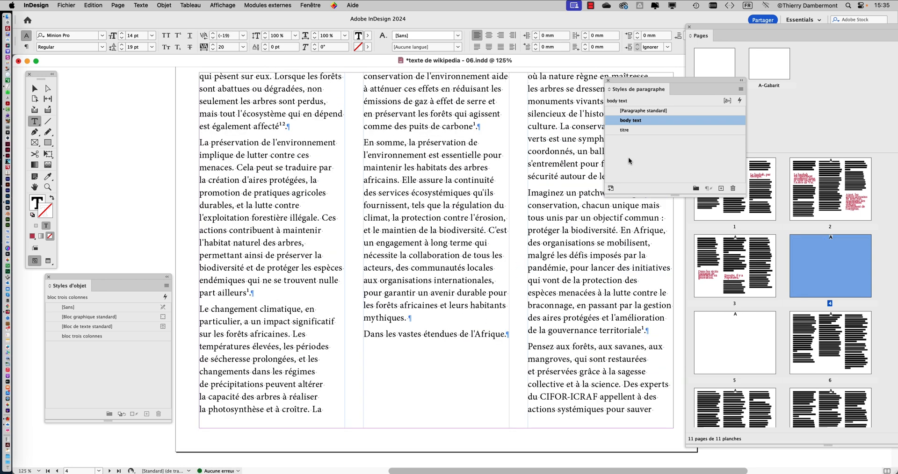
{"action": "left_click", "coordinate": [626, 130]}
{"action": "key", "text": "super+minus"}
{"action": "key", "text": "super+minus"}
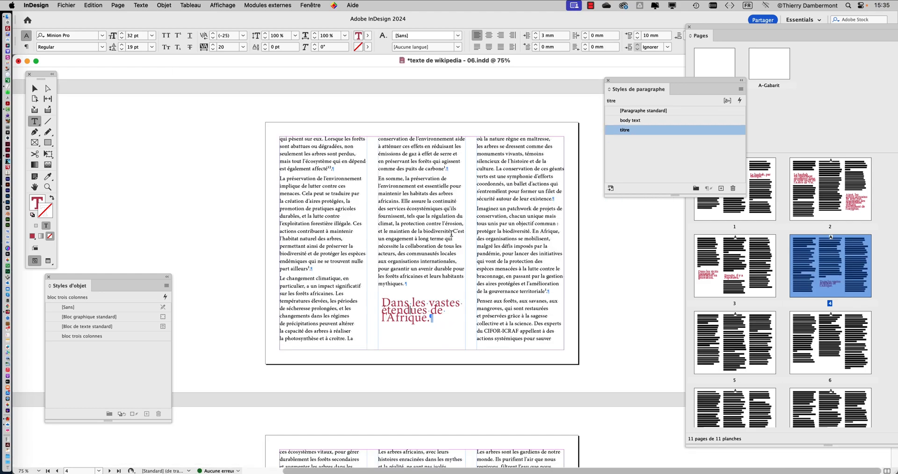
On page 4's third column, end "Imaginez un patchwork de projets de conservation" with a period, make it its own paragraph and apply the "titre" style
{"action": "scroll", "coordinate": [453, 234], "scroll_direction": "up", "scroll_amount": 12}
{"action": "scroll", "coordinate": [458, 239], "scroll_direction": "up", "scroll_amount": 10}
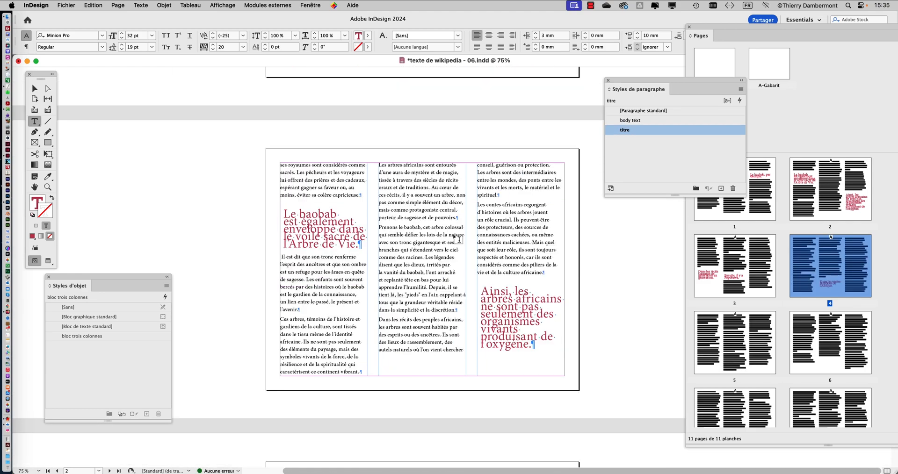
{"action": "scroll", "coordinate": [452, 234], "scroll_direction": "down", "scroll_amount": 5}
{"action": "scroll", "coordinate": [453, 235], "scroll_direction": "down", "scroll_amount": 20}
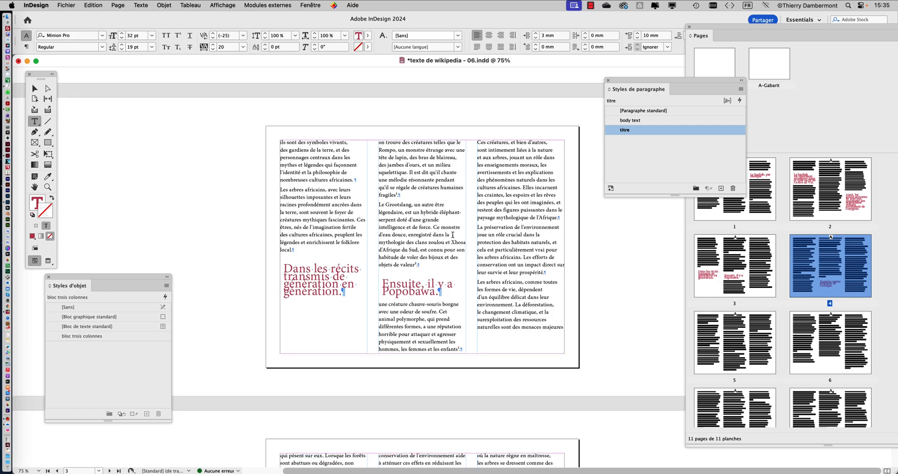
{"action": "scroll", "coordinate": [453, 235], "scroll_direction": "up", "scroll_amount": 18}
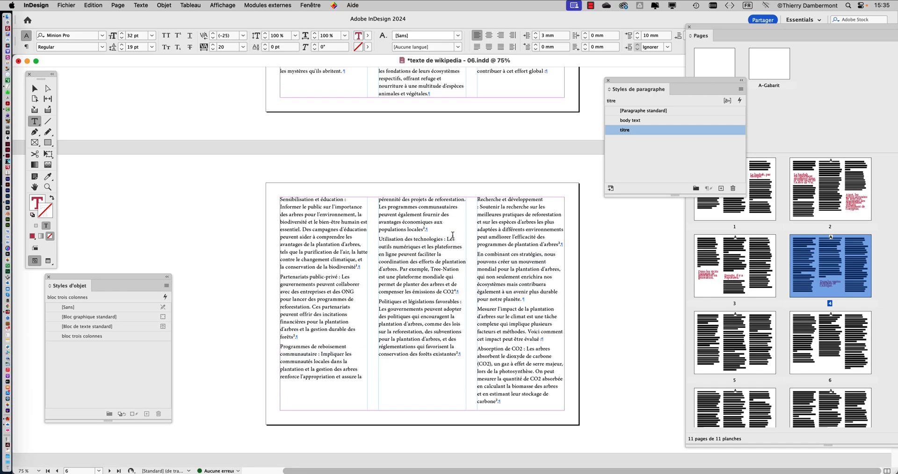
{"action": "scroll", "coordinate": [452, 234], "scroll_direction": "down", "scroll_amount": 4}
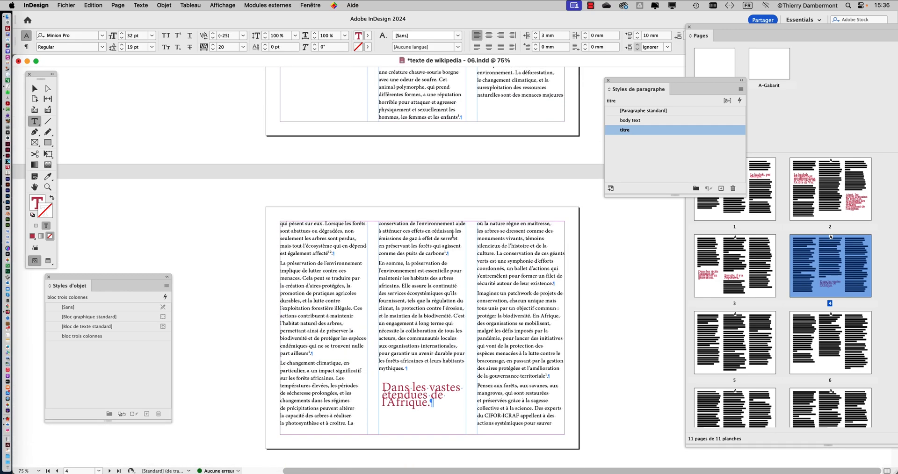
{"action": "scroll", "coordinate": [549, 274], "scroll_direction": "up", "scroll_amount": 3}
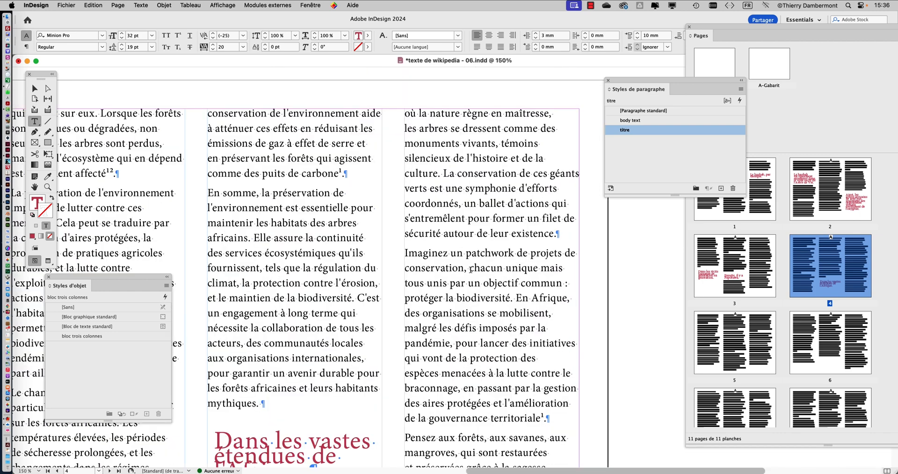
{"action": "left_click", "coordinate": [471, 268]}
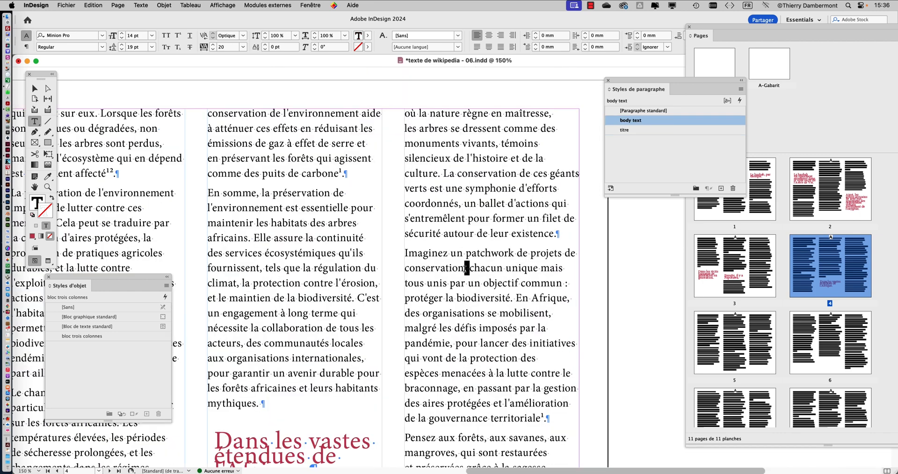
{"action": "key", "text": "BackSpace"}
{"action": "key", "text": "BackSpace"}
{"action": "type", "text": "."}
{"action": "key", "text": "Return"}
{"action": "left_click", "coordinate": [624, 130]}
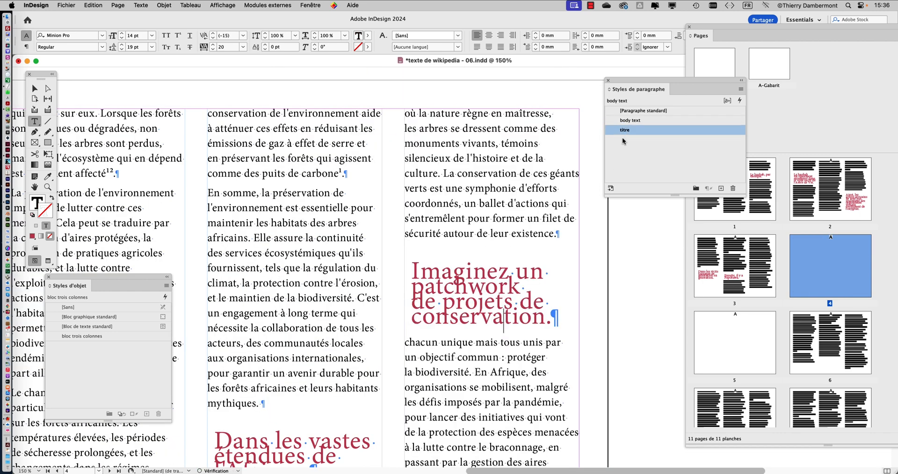
{"action": "scroll", "coordinate": [468, 241], "scroll_direction": "down", "scroll_amount": 2}
{"action": "scroll", "coordinate": [476, 241], "scroll_direction": "down", "scroll_amount": 2}
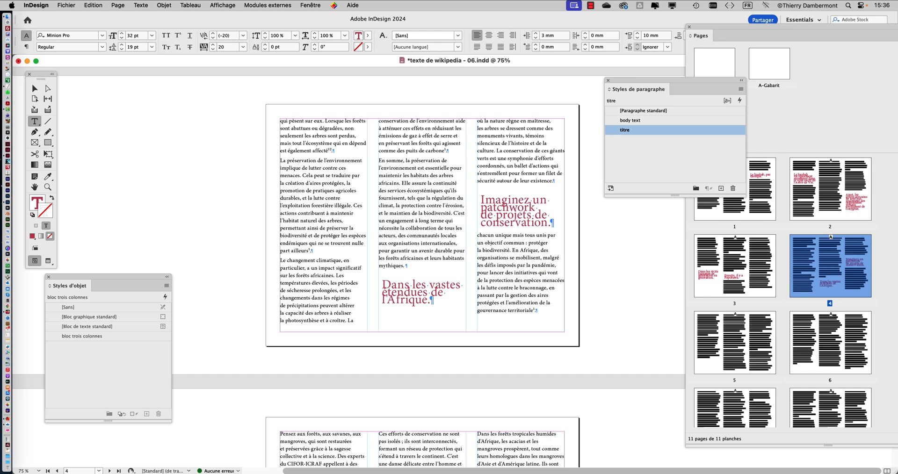
Save the document as a new version named "texte de wikipedia - 07.indd"
{"action": "left_click", "coordinate": [74, 7]}
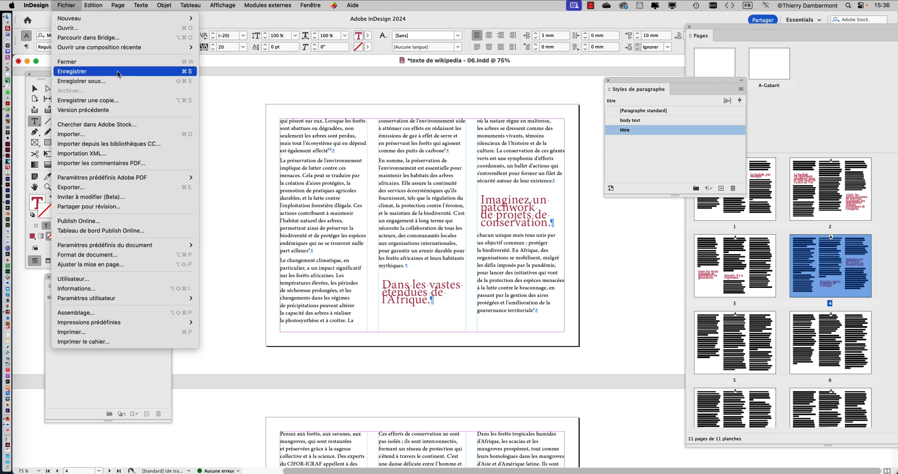
{"action": "left_click", "coordinate": [164, 85]}
{"action": "left_click", "coordinate": [528, 69]}
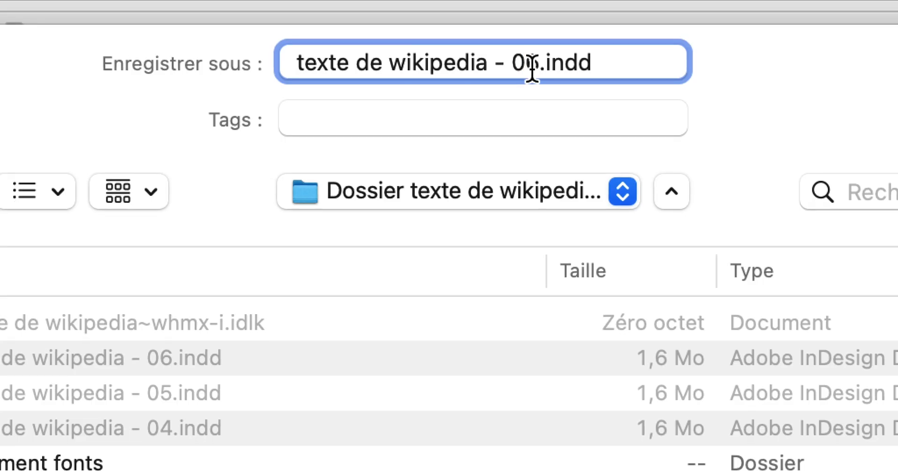
{"action": "key", "text": "shift+Right"}
{"action": "type", "text": "7"}
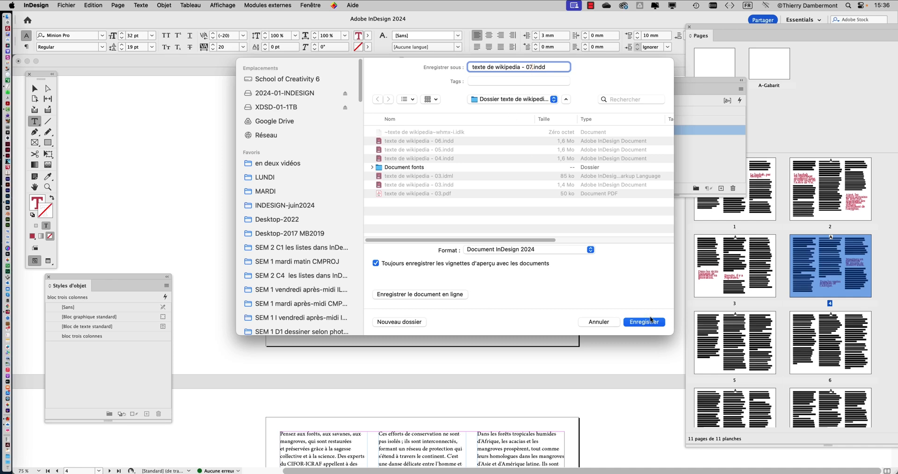
{"action": "left_click", "coordinate": [651, 320]}
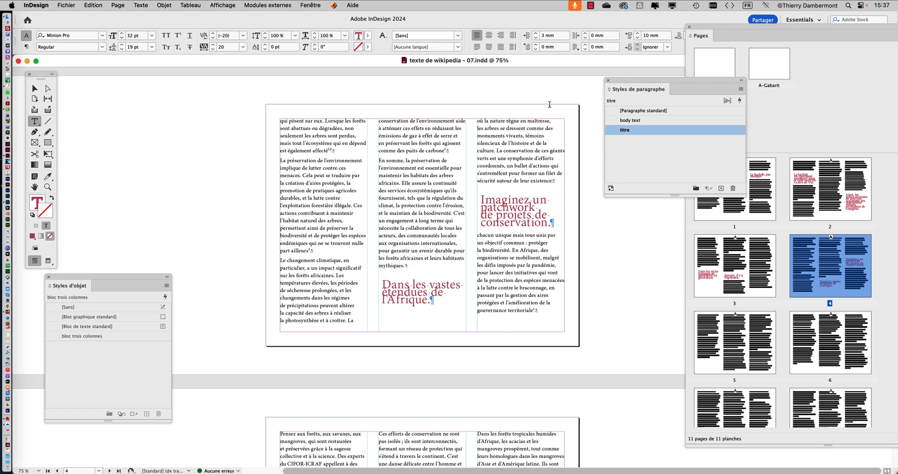
Place the text cursor in page 2's "Le baobab est également" heading and check its baseline grid alignment in the paragraph settings
{"action": "left_click", "coordinate": [35, 88]}
{"action": "left_click", "coordinate": [211, 156]}
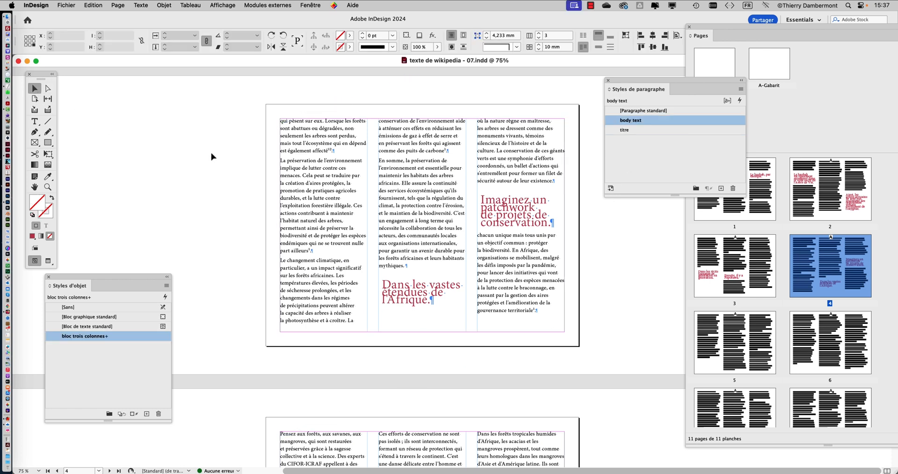
{"action": "scroll", "coordinate": [212, 156], "scroll_direction": "up", "scroll_amount": 10}
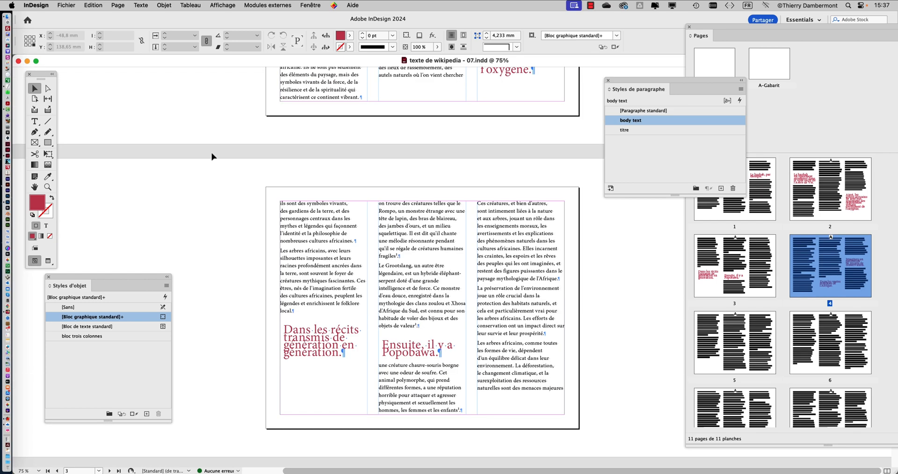
{"action": "scroll", "coordinate": [212, 156], "scroll_direction": "up", "scroll_amount": 10}
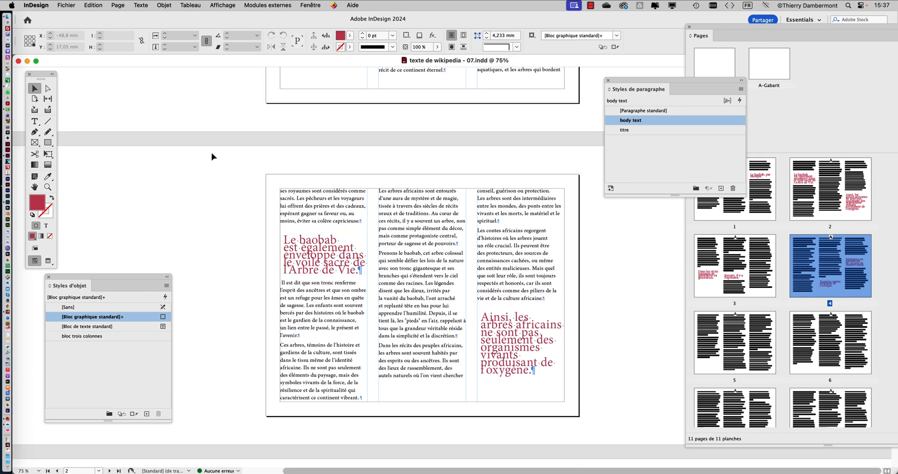
{"action": "scroll", "coordinate": [211, 156], "scroll_direction": "down", "scroll_amount": 2}
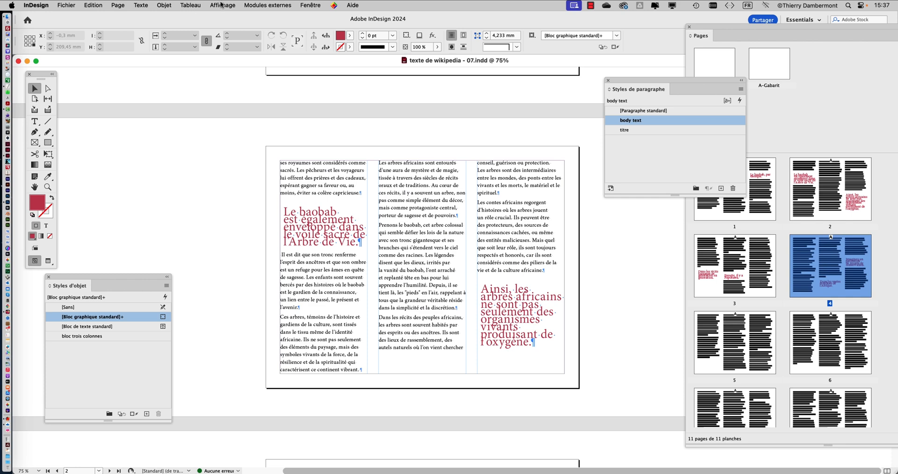
{"action": "left_click", "coordinate": [34, 121]}
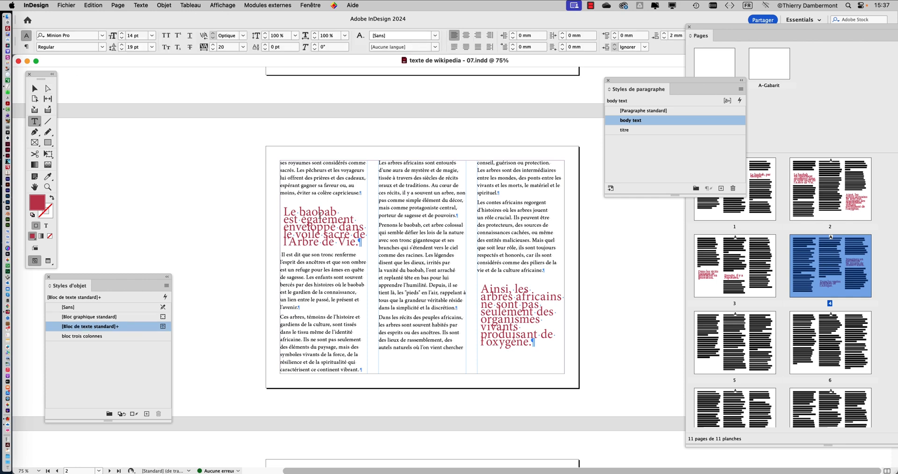
{"action": "left_click", "coordinate": [142, 5]}
{"action": "left_click", "coordinate": [154, 54]}
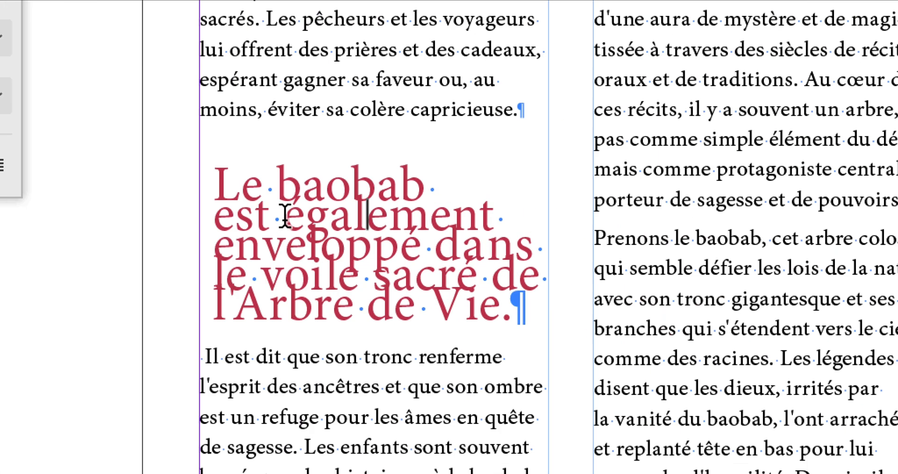
{"action": "left_click", "coordinate": [571, 234]}
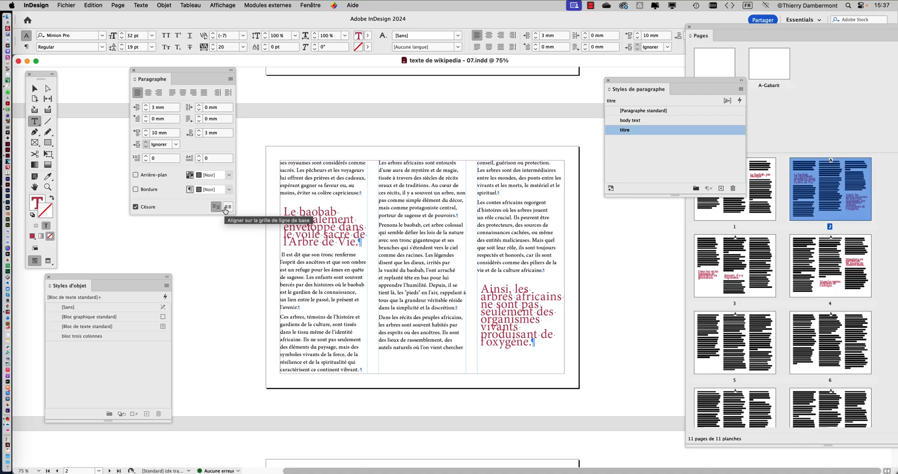
{"action": "left_click", "coordinate": [133, 70]}
Check the character settings of page 2's "Le baobab" heading, comparing its font size with its leading
{"action": "left_click", "coordinate": [141, 5]}
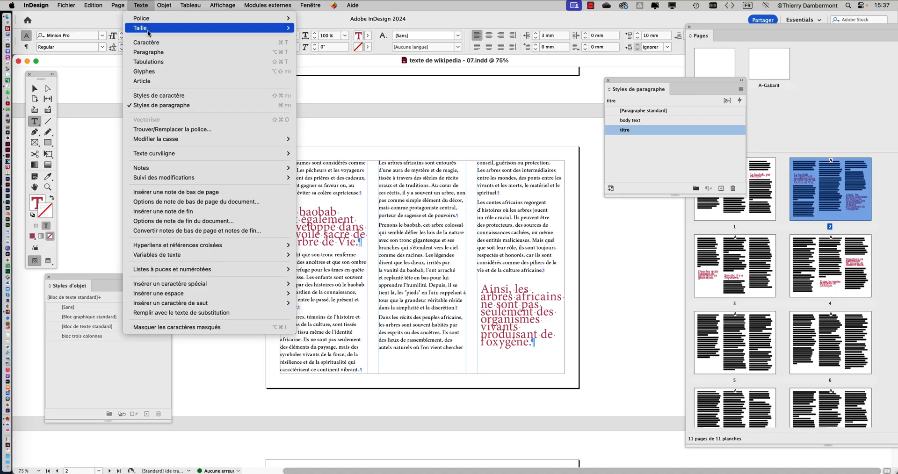
{"action": "left_click", "coordinate": [314, 231]}
{"action": "key", "text": "super+t"}
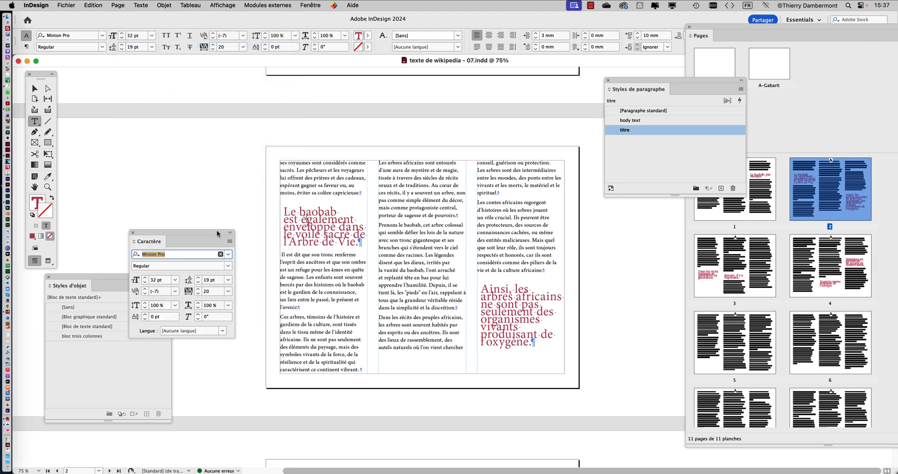
{"action": "left_click_drag", "start_coordinate": [216, 231], "coordinate": [254, 185]}
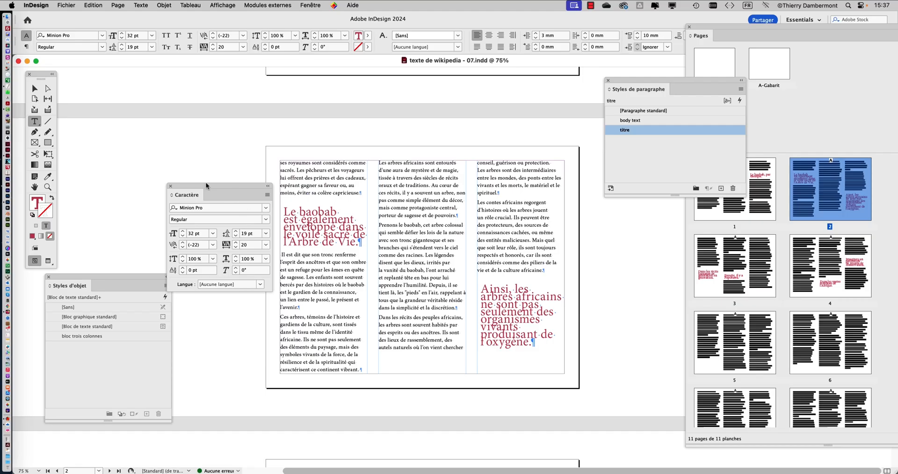
{"action": "left_click", "coordinate": [170, 186]}
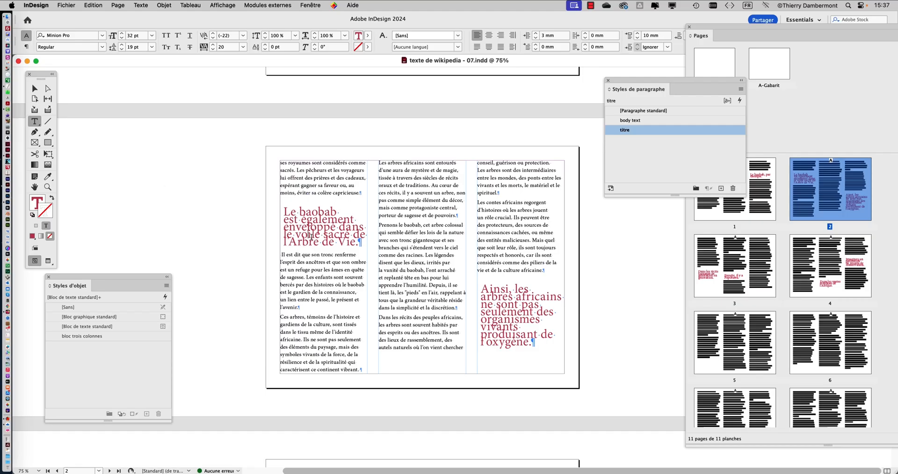
Deselect everything and examine the line spacing of the red headings on pages 2 to 4
{"action": "scroll", "coordinate": [311, 232], "scroll_direction": "up", "scroll_amount": 2}
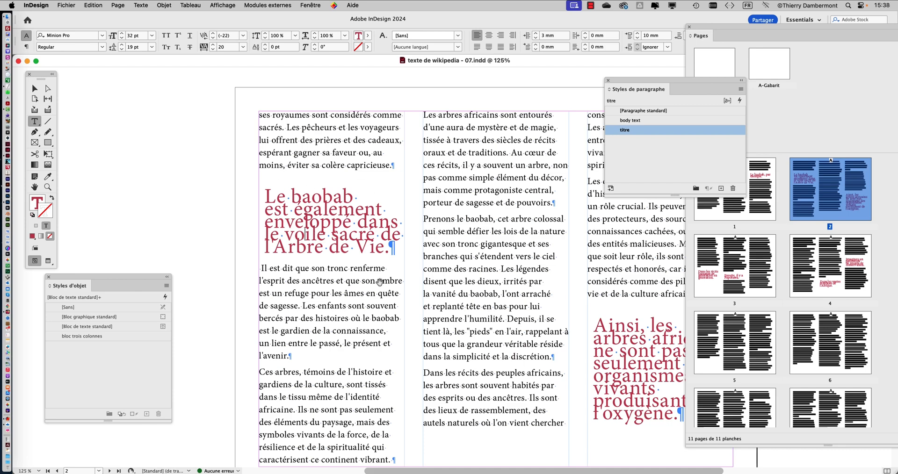
{"action": "scroll", "coordinate": [380, 281], "scroll_direction": "down", "scroll_amount": 1}
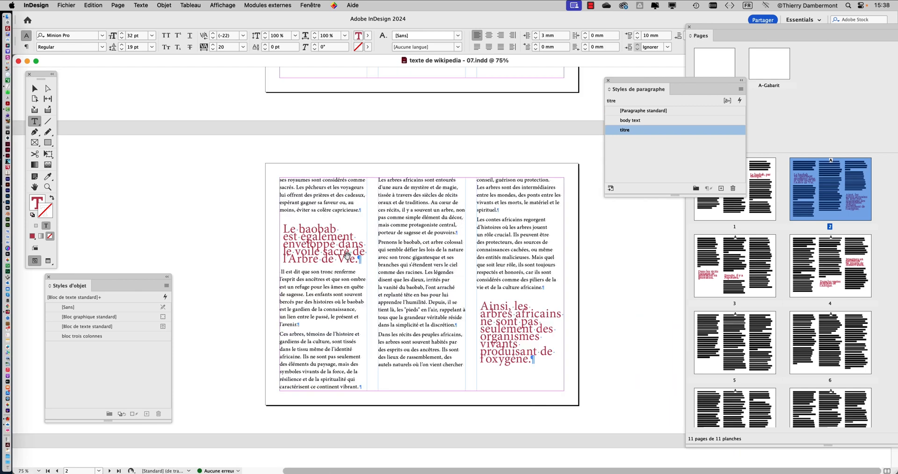
{"action": "scroll", "coordinate": [347, 256], "scroll_direction": "up", "scroll_amount": 2}
{"action": "left_click", "coordinate": [34, 89]}
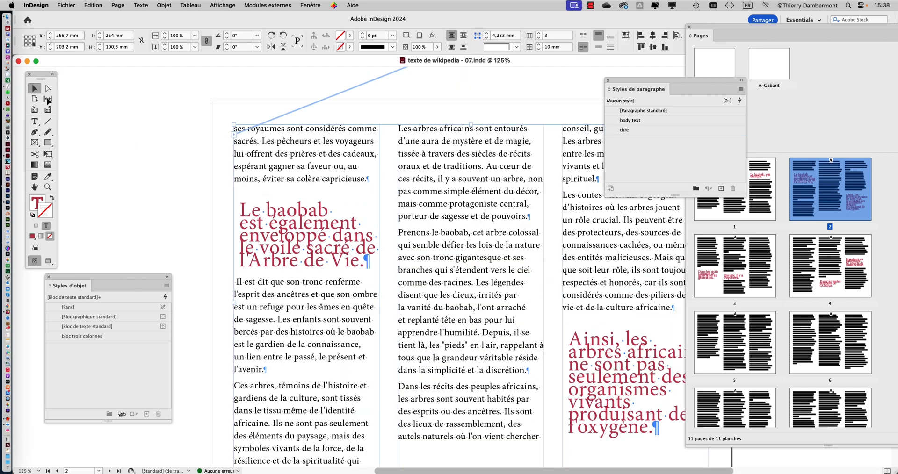
{"action": "left_click", "coordinate": [201, 221]}
{"action": "scroll", "coordinate": [329, 294], "scroll_direction": "down", "scroll_amount": 2}
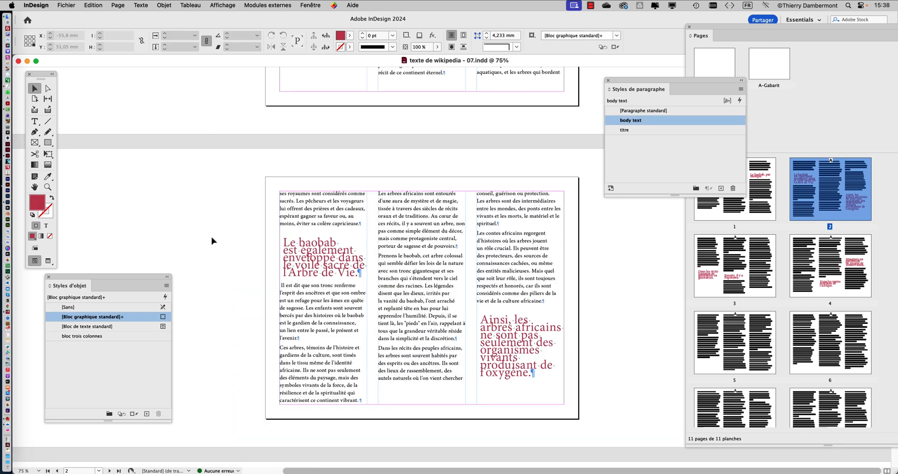
{"action": "scroll", "coordinate": [410, 297], "scroll_direction": "up", "scroll_amount": 10}
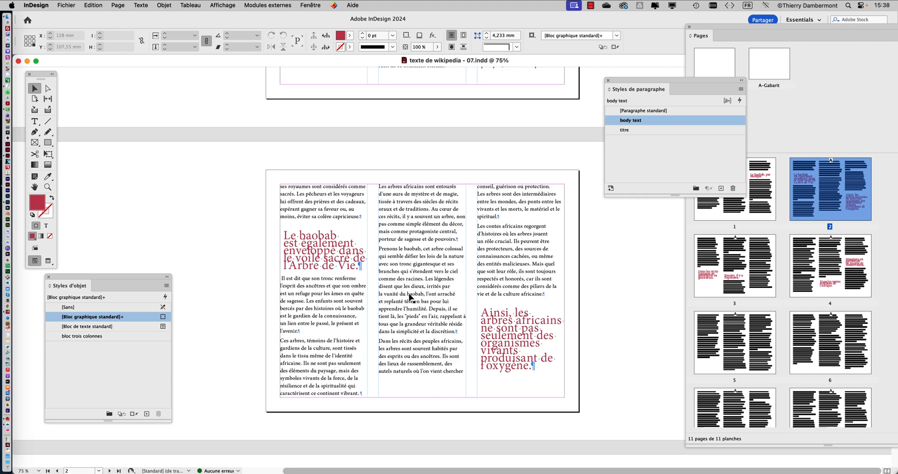
{"action": "scroll", "coordinate": [409, 298], "scroll_direction": "down", "scroll_amount": 13}
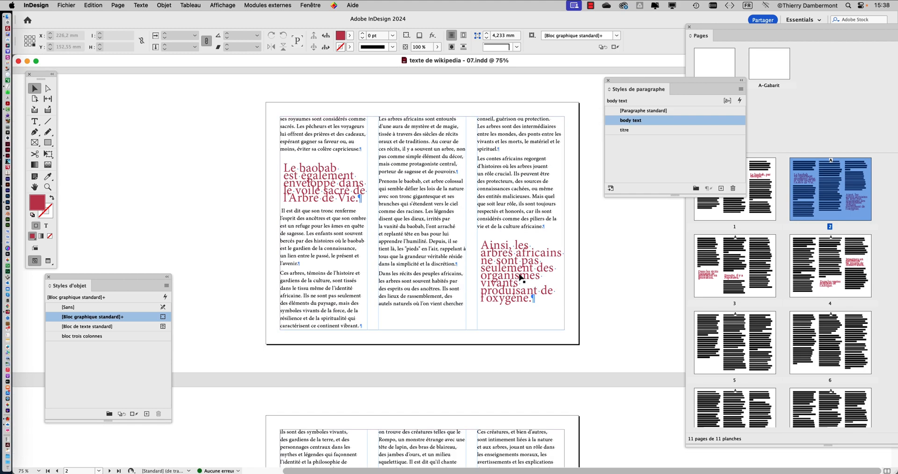
{"action": "scroll", "coordinate": [520, 277], "scroll_direction": "down", "scroll_amount": 15}
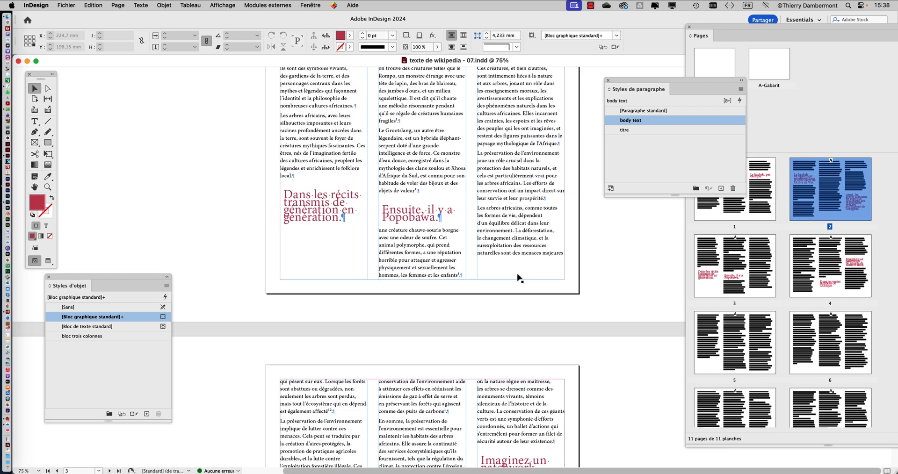
{"action": "scroll", "coordinate": [518, 278], "scroll_direction": "down", "scroll_amount": 2}
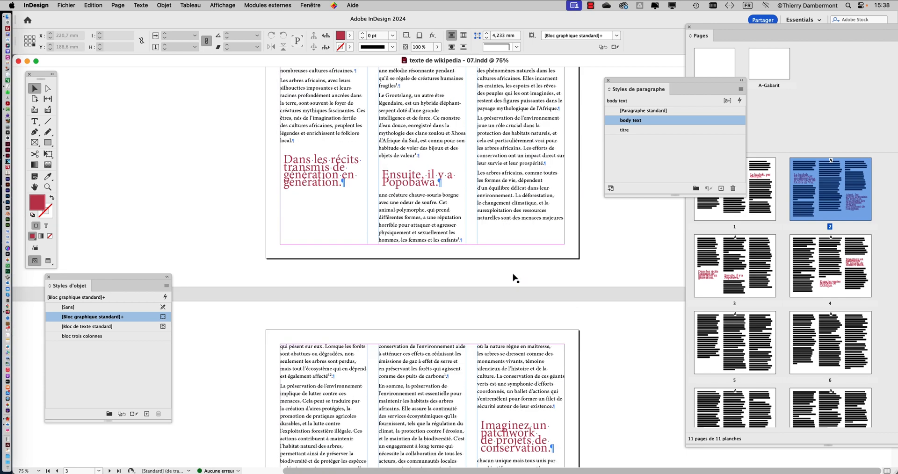
{"action": "scroll", "coordinate": [514, 277], "scroll_direction": "down", "scroll_amount": 8}
{"action": "scroll", "coordinate": [468, 271], "scroll_direction": "down", "scroll_amount": 4}
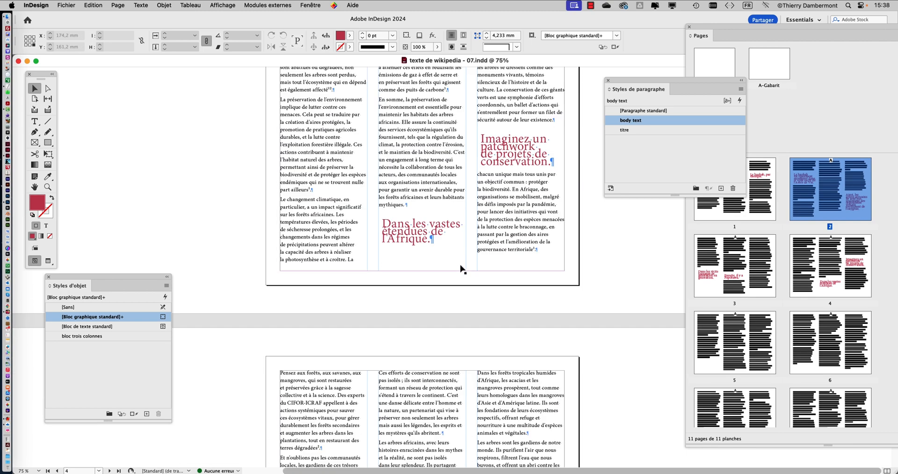
{"action": "scroll", "coordinate": [461, 269], "scroll_direction": "down", "scroll_amount": 3}
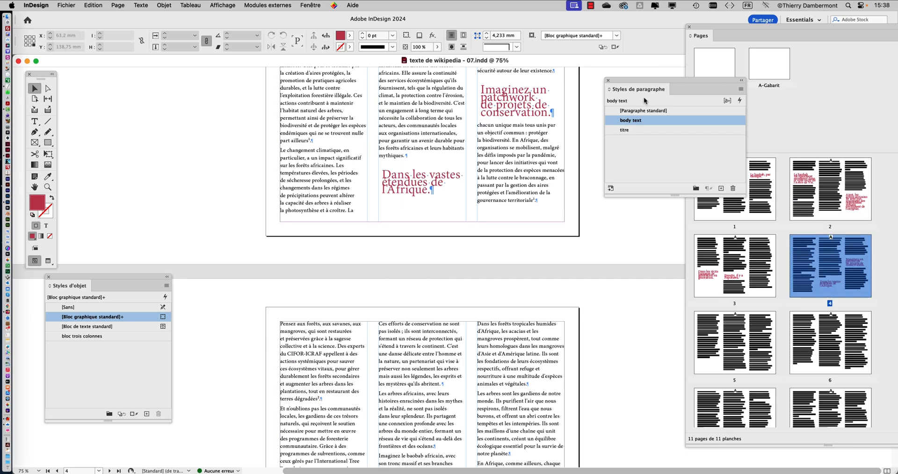
Set the "titre" paragraph style's start of paragraph option to "Page suivante" in its keep options
{"action": "left_click", "coordinate": [676, 130]}
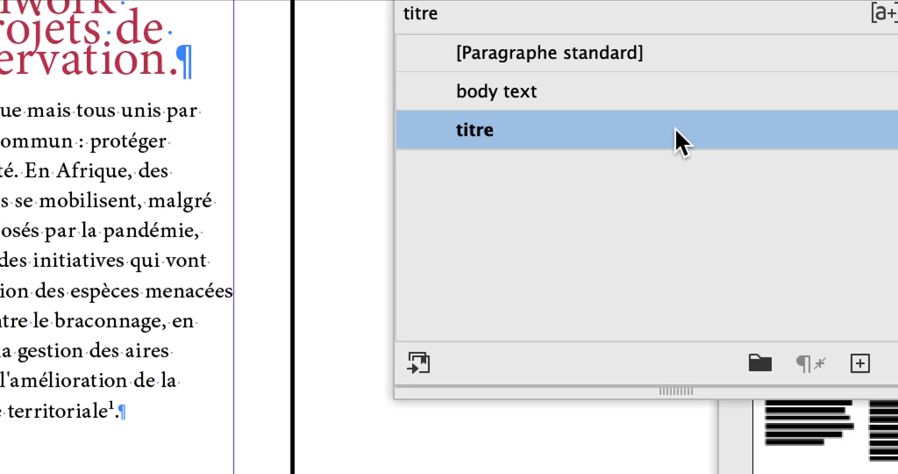
{"action": "double_click", "coordinate": [679, 140]}
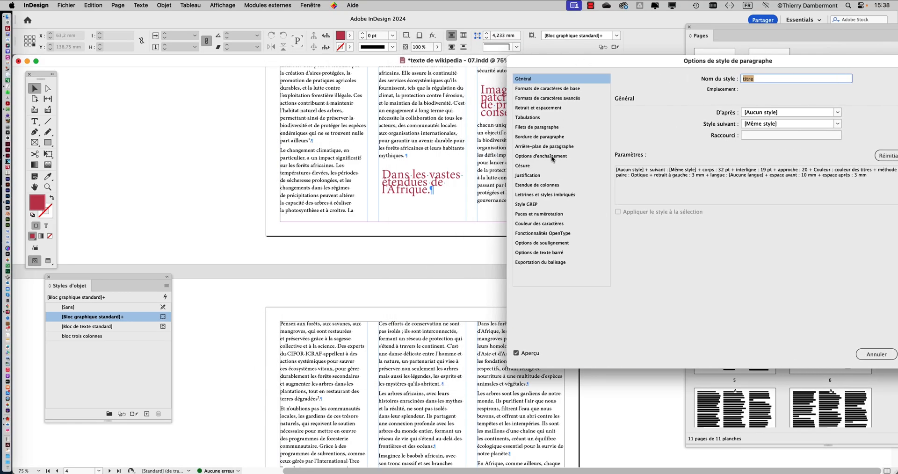
{"action": "left_click", "coordinate": [552, 158]}
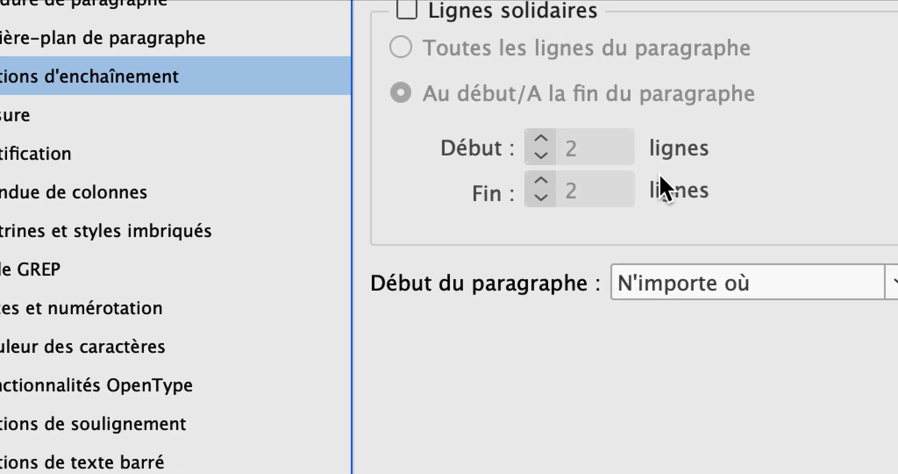
{"action": "left_click", "coordinate": [767, 294]}
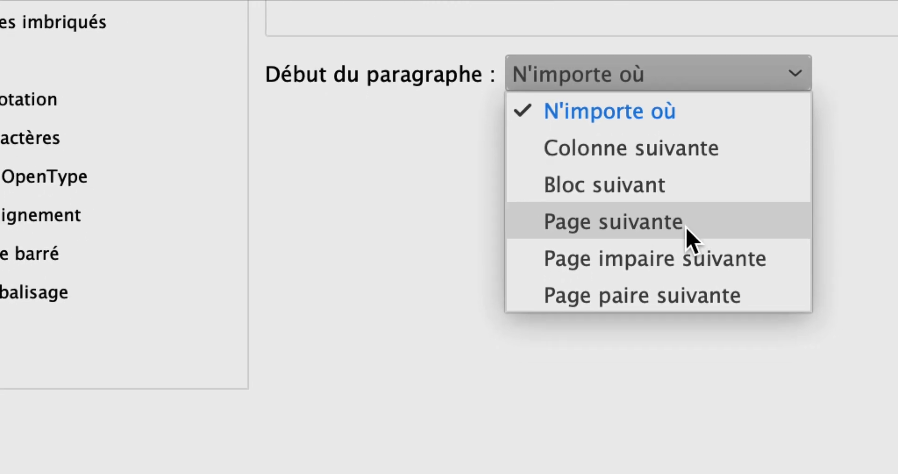
{"action": "left_click", "coordinate": [686, 228]}
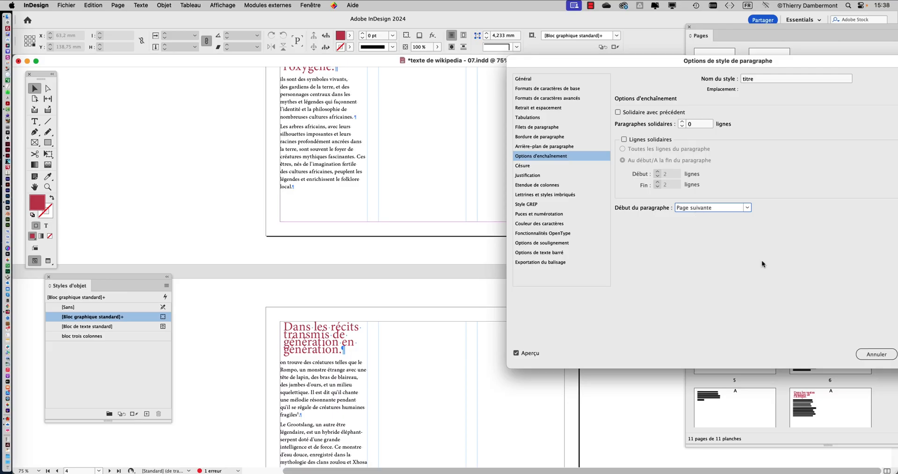
{"action": "left_click_drag", "start_coordinate": [792, 68], "coordinate": [698, 62]}
{"action": "left_click", "coordinate": [825, 355]}
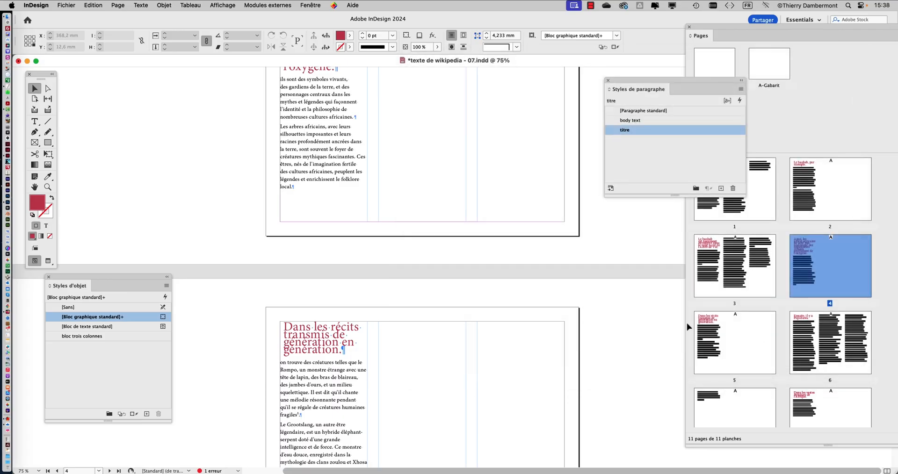
Save the document as a new version named "texte de wikipedia - 08.indd"
{"action": "scroll", "coordinate": [526, 283], "scroll_direction": "up", "scroll_amount": 6}
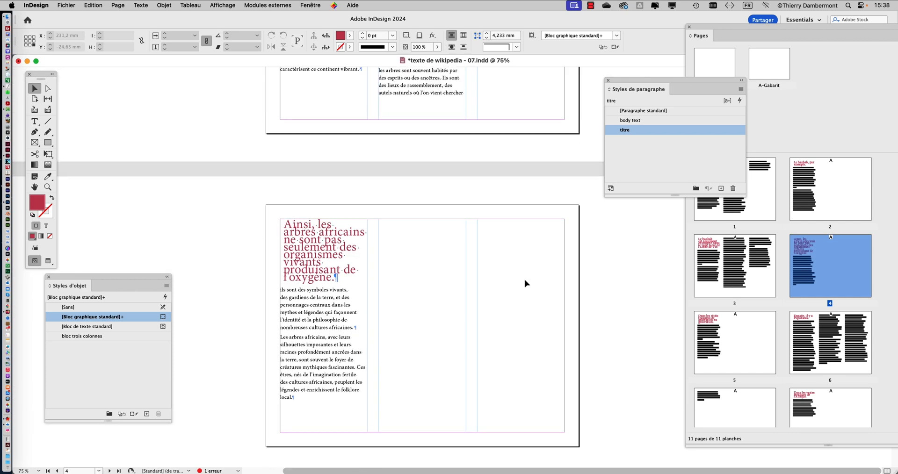
{"action": "scroll", "coordinate": [526, 284], "scroll_direction": "up", "scroll_amount": 6}
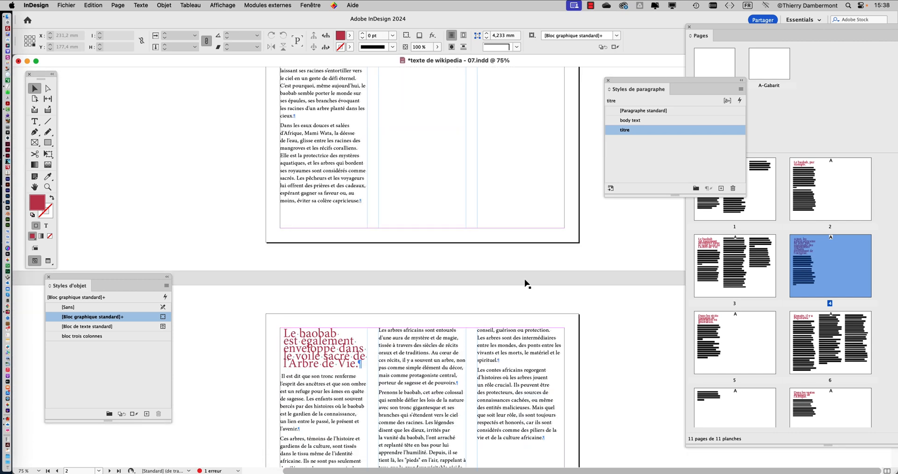
{"action": "scroll", "coordinate": [526, 284], "scroll_direction": "up", "scroll_amount": 6}
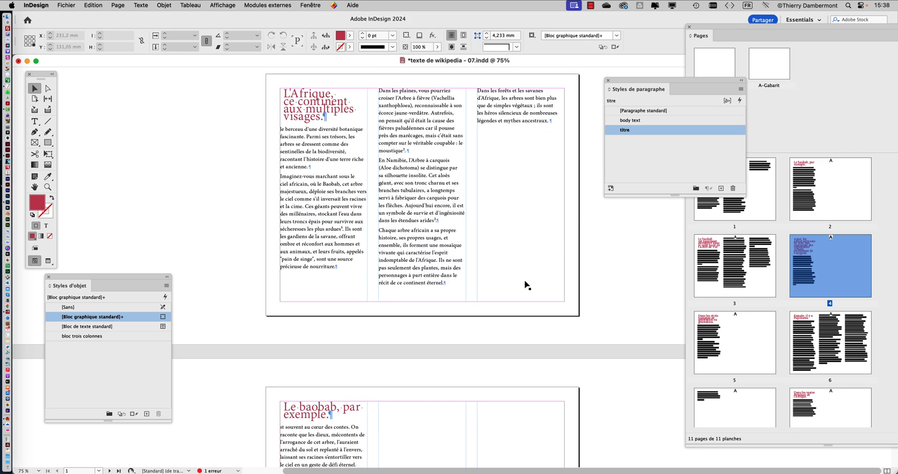
{"action": "scroll", "coordinate": [525, 284], "scroll_direction": "down", "scroll_amount": 12}
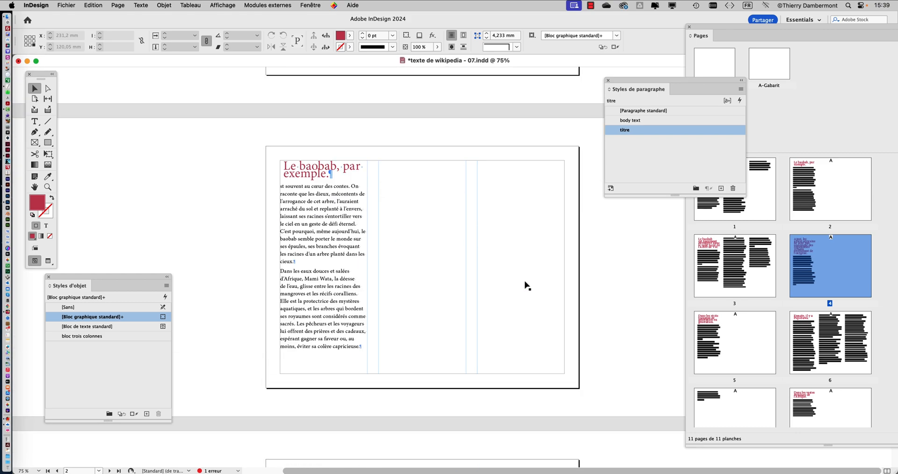
{"action": "scroll", "coordinate": [525, 284], "scroll_direction": "down", "scroll_amount": 12}
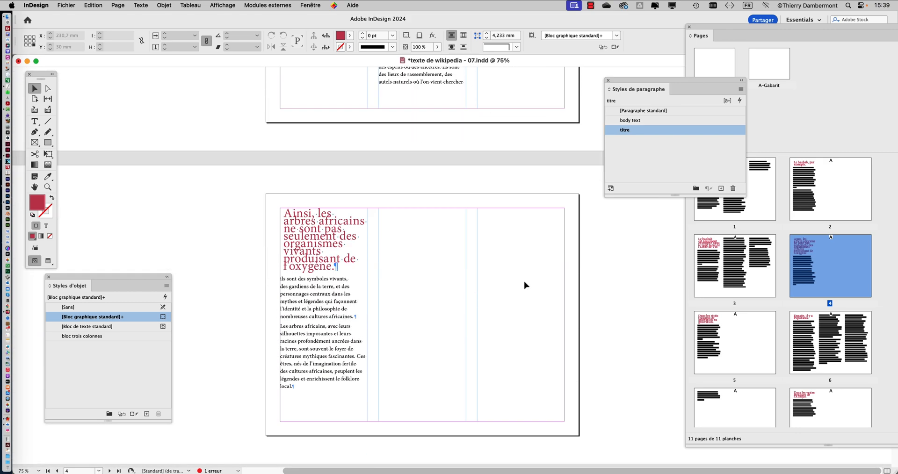
{"action": "left_click", "coordinate": [67, 5]}
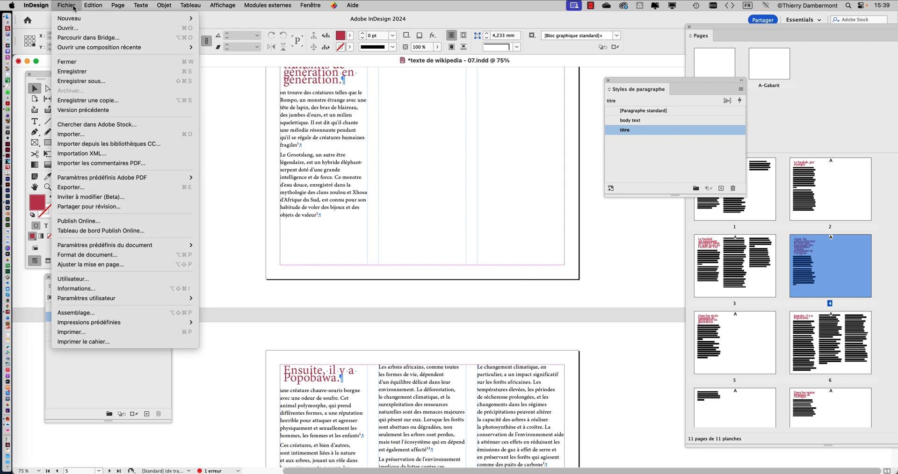
{"action": "left_click", "coordinate": [90, 82]}
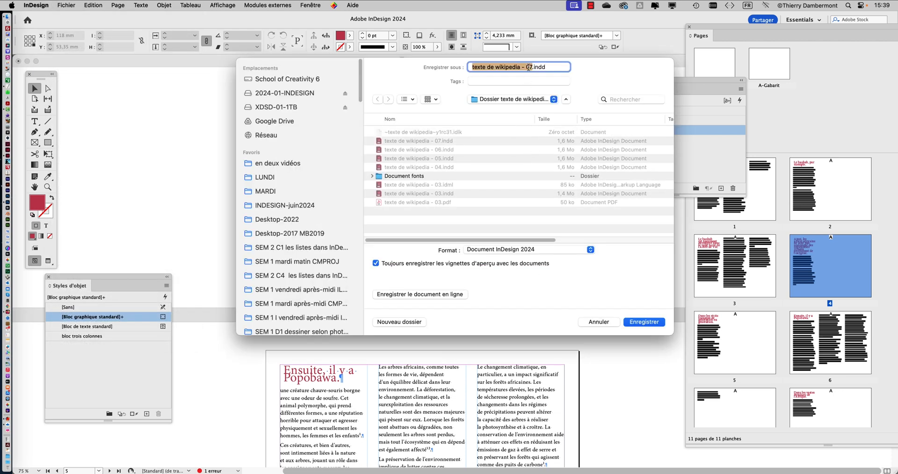
{"action": "left_click", "coordinate": [531, 67]}
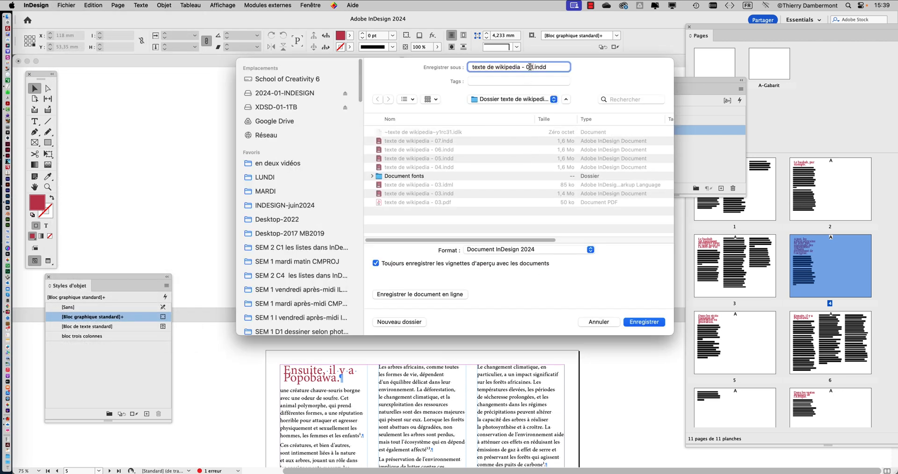
{"action": "left_click", "coordinate": [656, 324]}
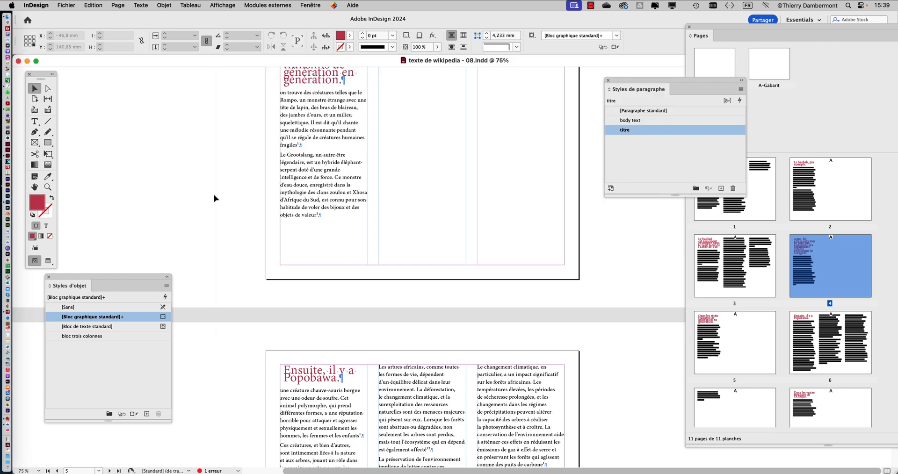
Reopen the "titre" style's keep options and set the start of paragraph to "N'importe où"
{"action": "scroll", "coordinate": [200, 170], "scroll_direction": "up", "scroll_amount": 5}
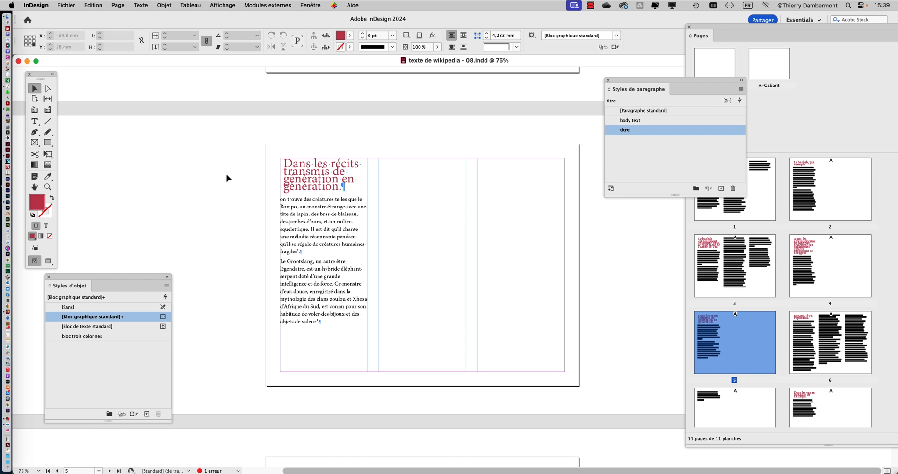
{"action": "double_click", "coordinate": [686, 130]}
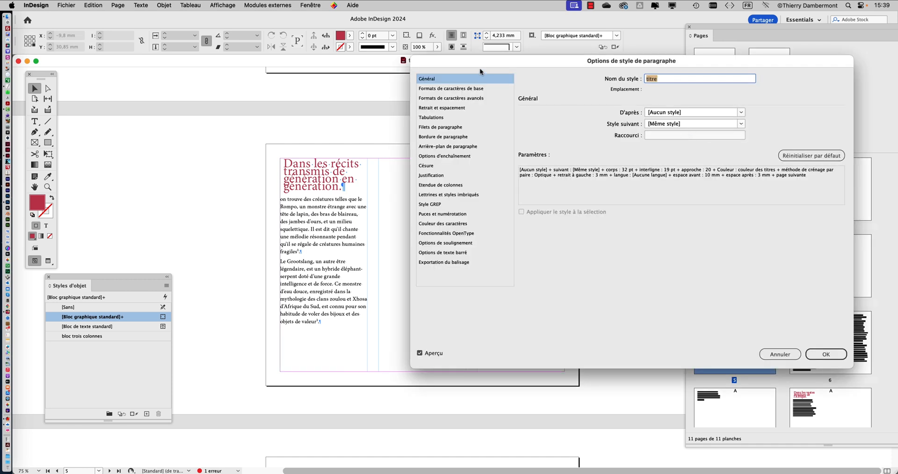
{"action": "left_click_drag", "start_coordinate": [465, 55], "coordinate": [588, 55]}
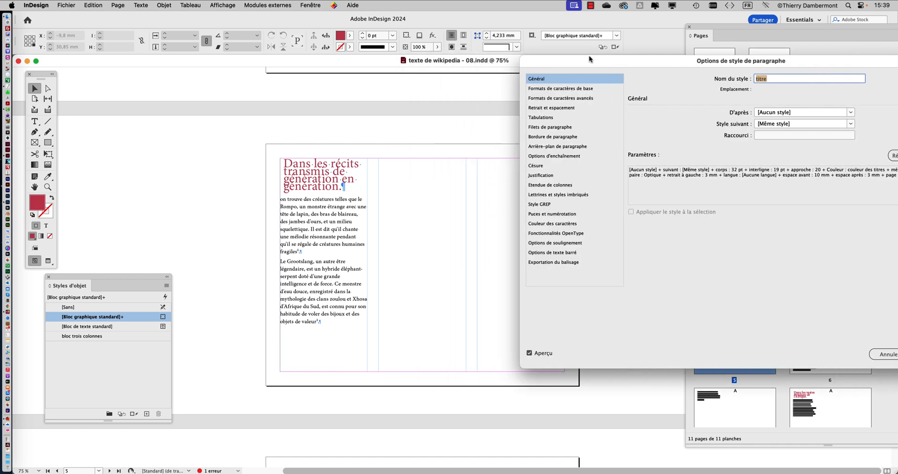
{"action": "left_click", "coordinate": [554, 157]}
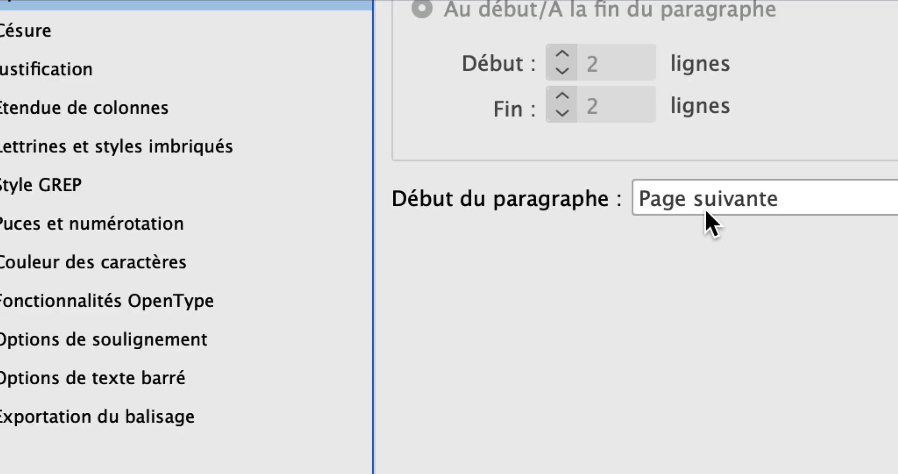
{"action": "left_click", "coordinate": [706, 210]}
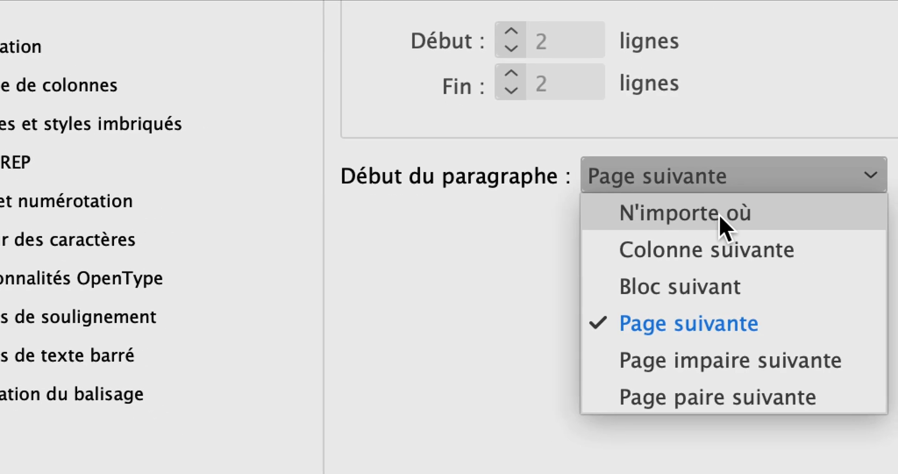
{"action": "left_click", "coordinate": [766, 241]}
{"action": "left_click", "coordinate": [716, 210]}
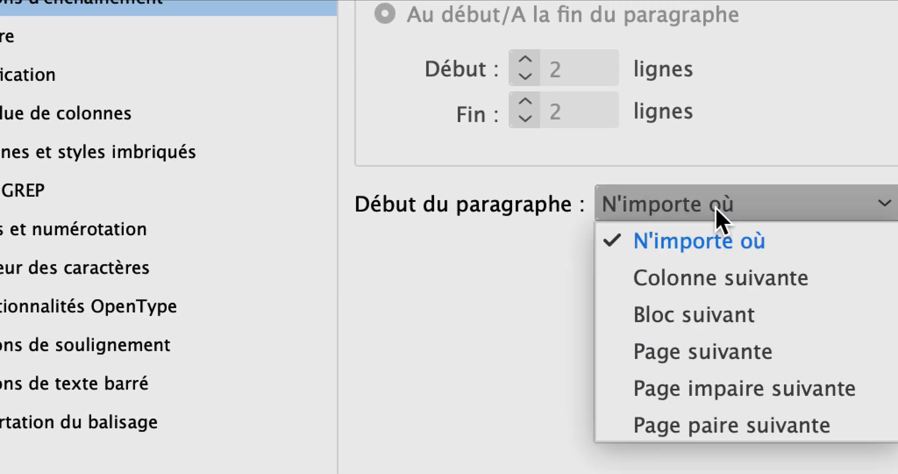
{"action": "left_click", "coordinate": [716, 210]}
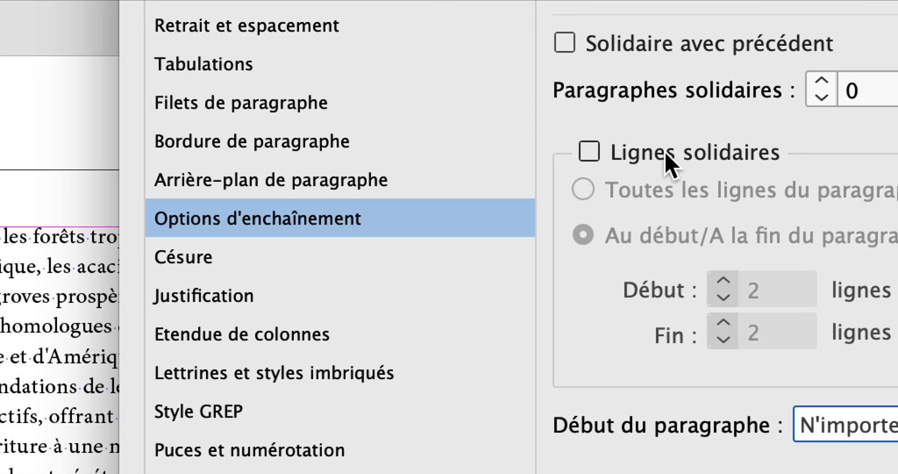
Keep all lines of each "titre" paragraph together and with the next 5 lines, and apply the style changes
{"action": "left_click", "coordinate": [667, 154]}
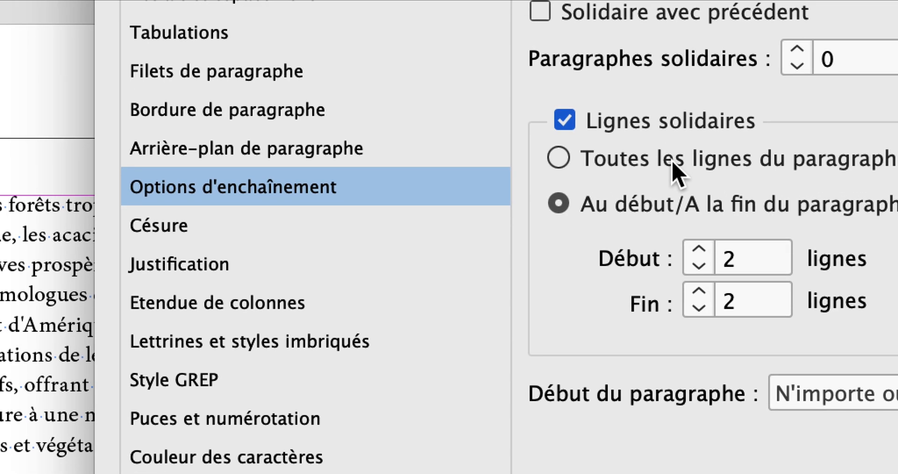
{"action": "left_click", "coordinate": [696, 185]}
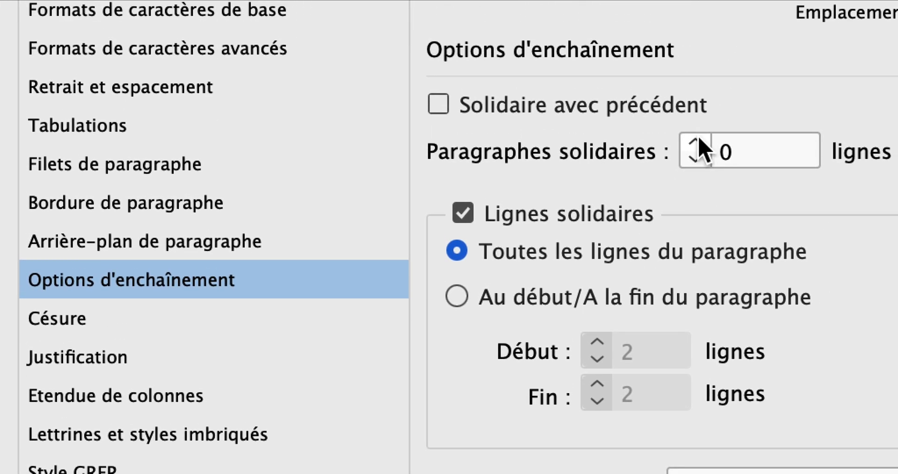
{"action": "left_click", "coordinate": [695, 141]}
{"action": "left_click", "coordinate": [696, 140]}
{"action": "left_click", "coordinate": [696, 140]}
{"action": "left_click", "coordinate": [696, 140]}
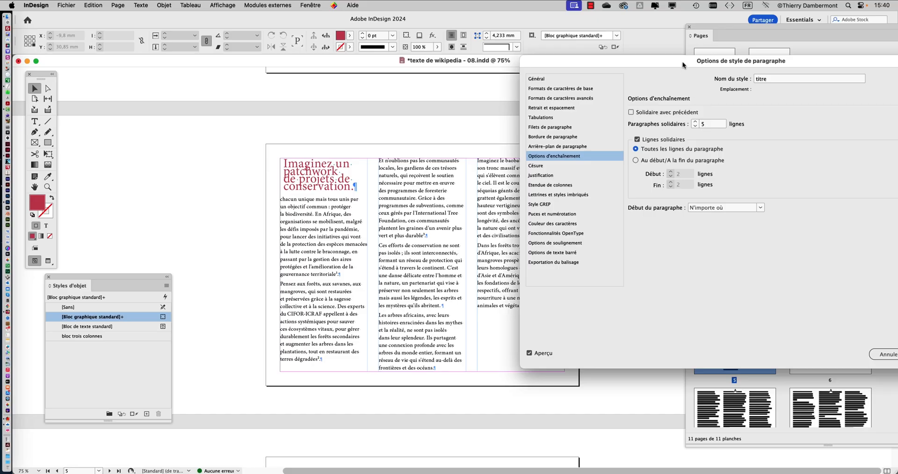
{"action": "left_click_drag", "start_coordinate": [683, 64], "coordinate": [682, 63]}
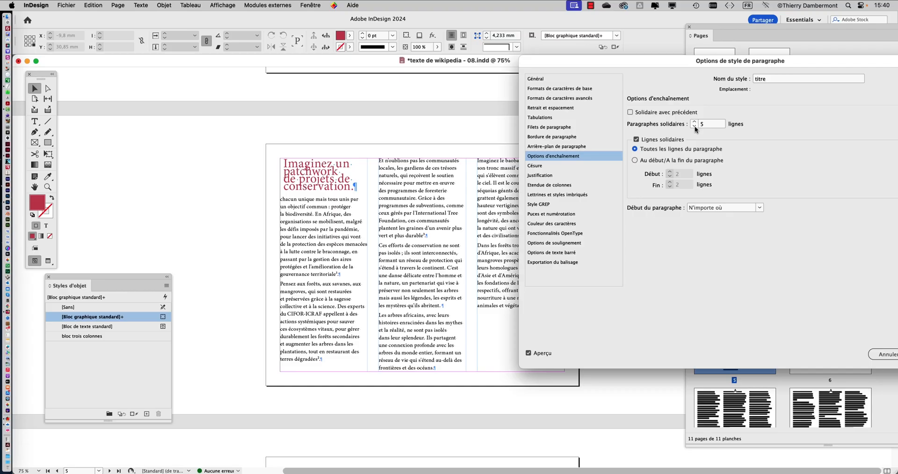
{"action": "left_click_drag", "start_coordinate": [678, 63], "coordinate": [578, 62]}
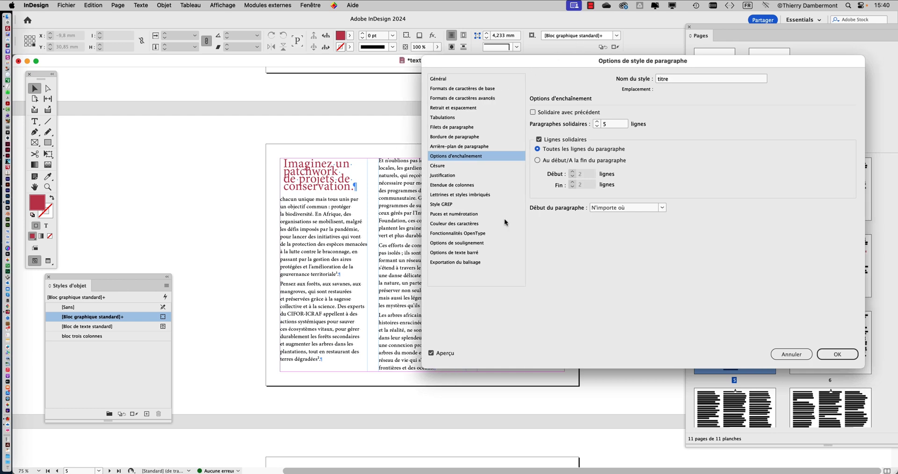
{"action": "left_click", "coordinate": [837, 355]}
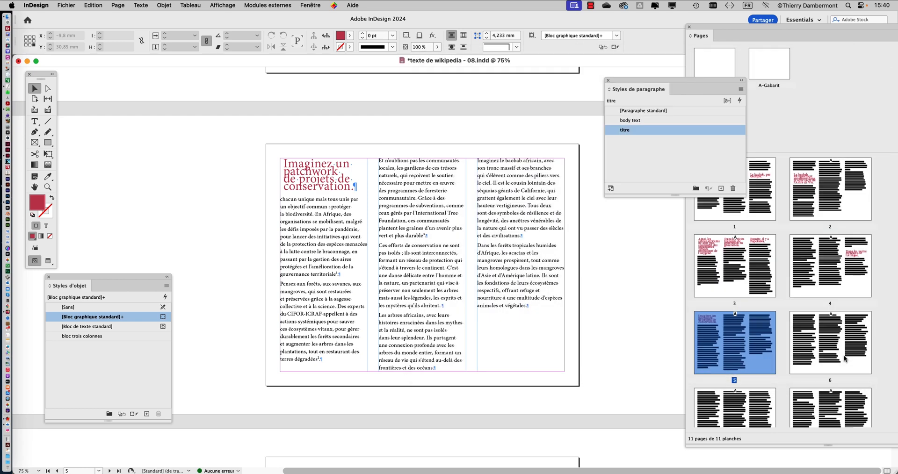
Examine how the "titre" headings and the text following them are distributed across the columns of the document's pages
{"action": "scroll", "coordinate": [525, 386], "scroll_direction": "down", "scroll_amount": 10}
{"action": "scroll", "coordinate": [526, 330], "scroll_direction": "up", "scroll_amount": 20}
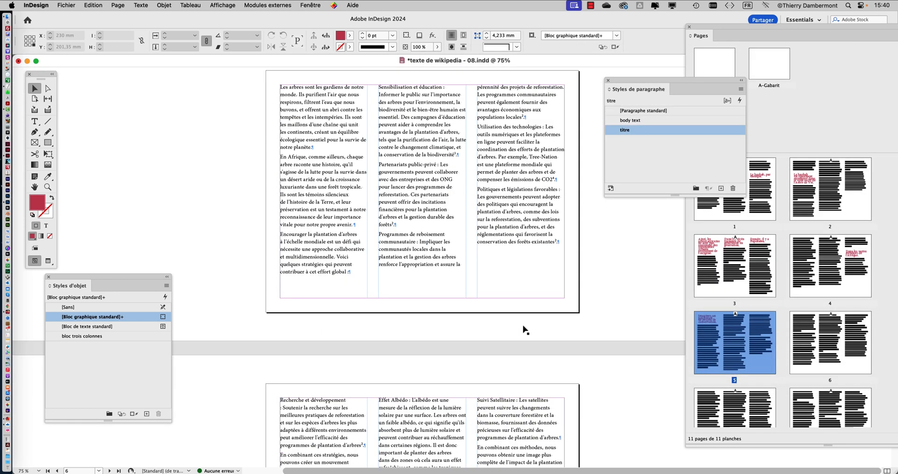
{"action": "scroll", "coordinate": [524, 327], "scroll_direction": "down", "scroll_amount": 5}
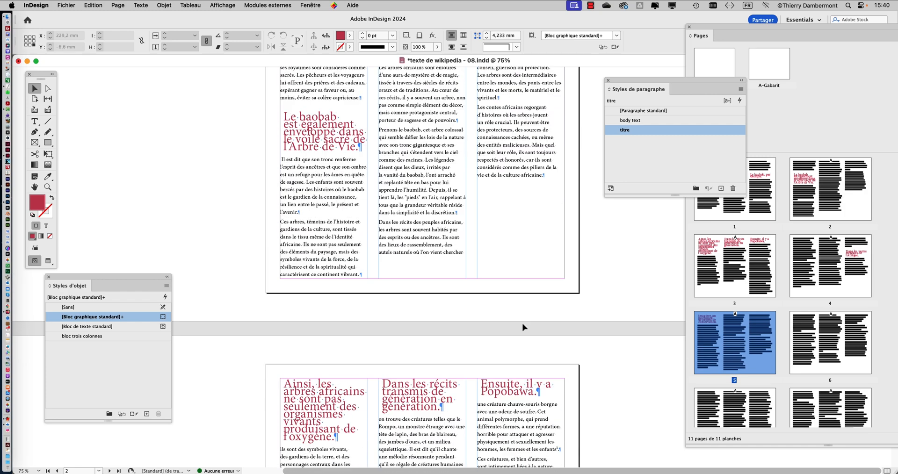
{"action": "scroll", "coordinate": [525, 327], "scroll_direction": "up", "scroll_amount": 15}
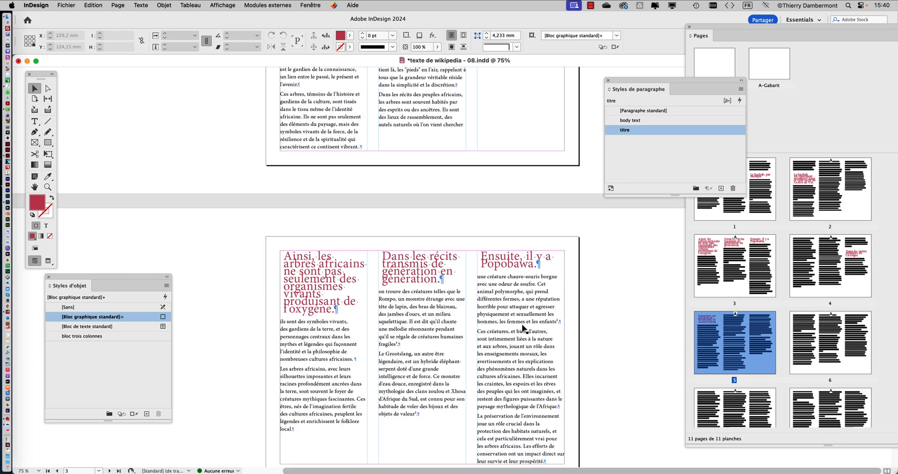
{"action": "scroll", "coordinate": [524, 328], "scroll_direction": "up", "scroll_amount": 10}
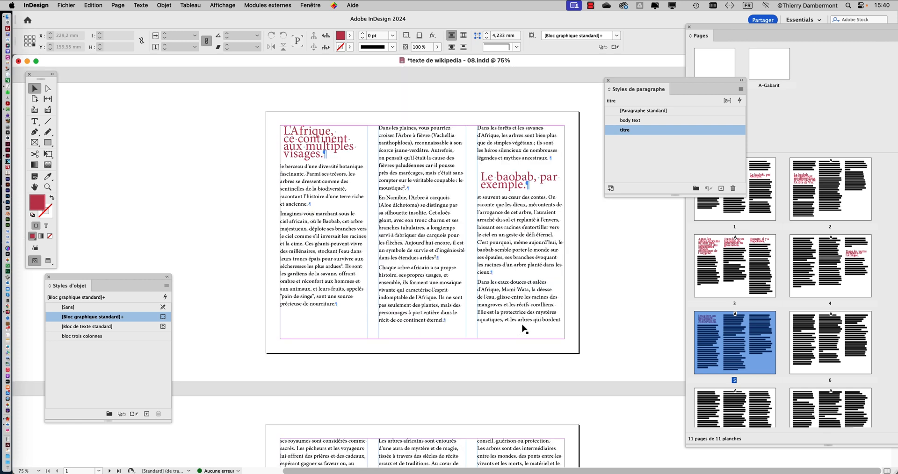
{"action": "scroll", "coordinate": [523, 287], "scroll_direction": "down", "scroll_amount": 1}
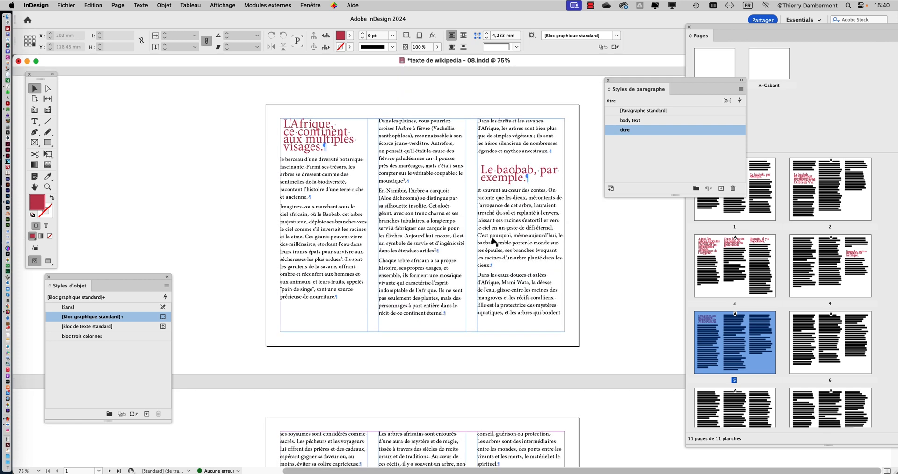
{"action": "scroll", "coordinate": [499, 272], "scroll_direction": "down", "scroll_amount": 10}
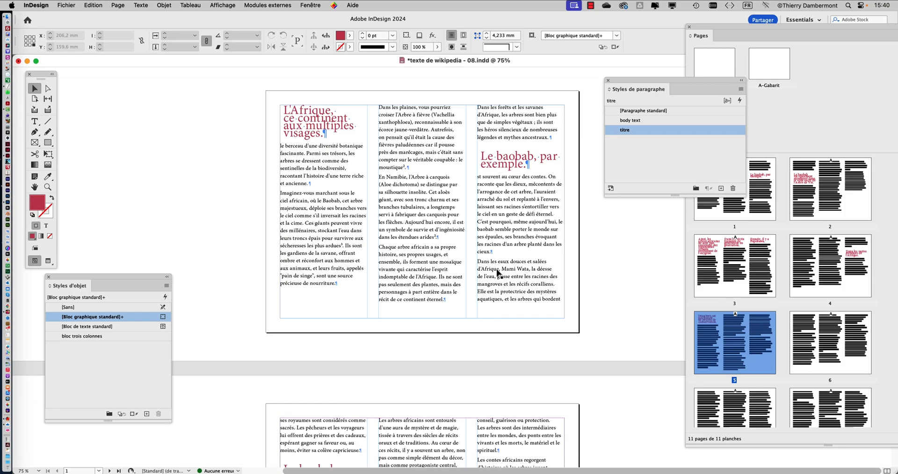
{"action": "scroll", "coordinate": [496, 275], "scroll_direction": "down", "scroll_amount": 20}
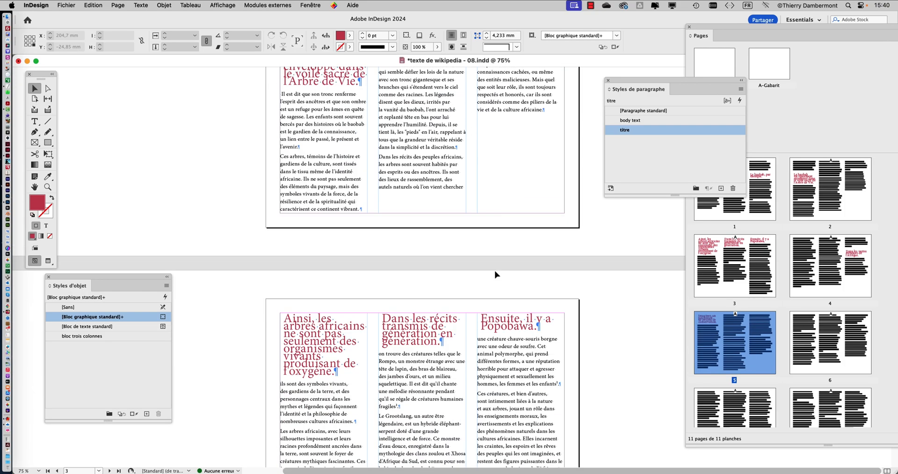
Copy "Dans les forêts et les savanes d'Afrique, les arbres sont bien plus que de simples végétaux" on page 1 and paste it five times after itself
{"action": "scroll", "coordinate": [495, 276], "scroll_direction": "down", "scroll_amount": 20}
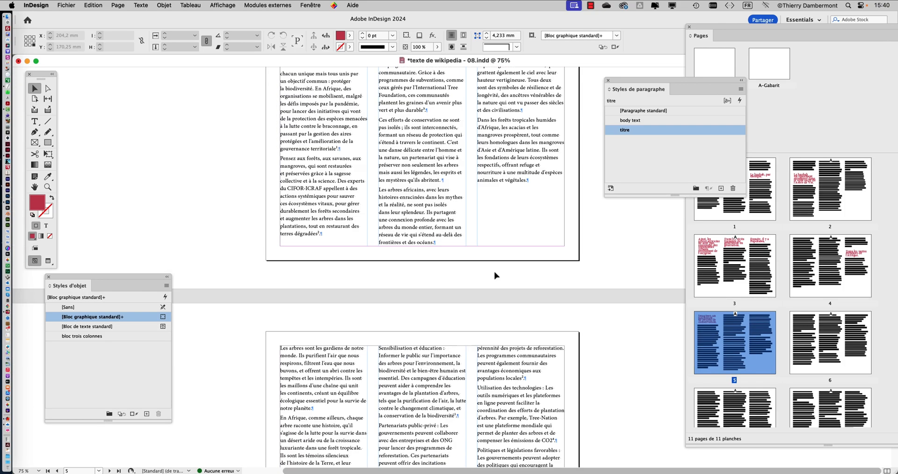
{"action": "scroll", "coordinate": [496, 275], "scroll_direction": "up", "scroll_amount": 20}
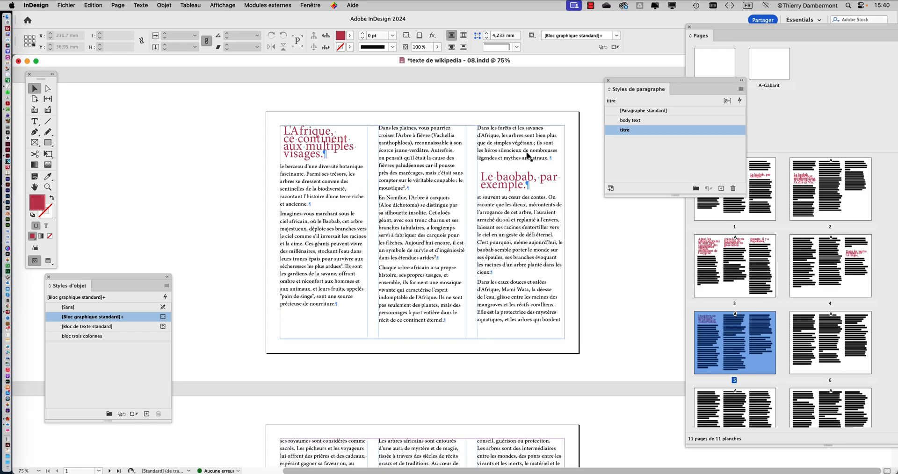
{"action": "scroll", "coordinate": [551, 155], "scroll_direction": "up", "scroll_amount": 2, "text": "alt"}
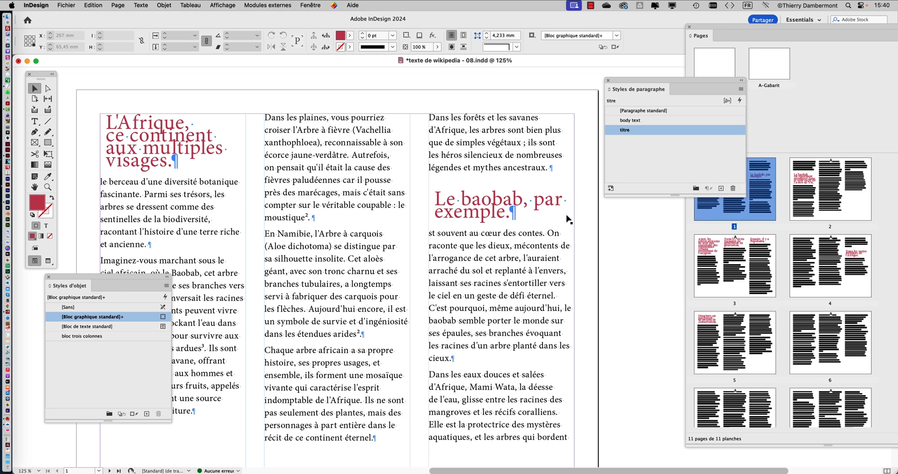
{"action": "left_click_drag", "start_coordinate": [412, 184], "coordinate": [350, 153]}
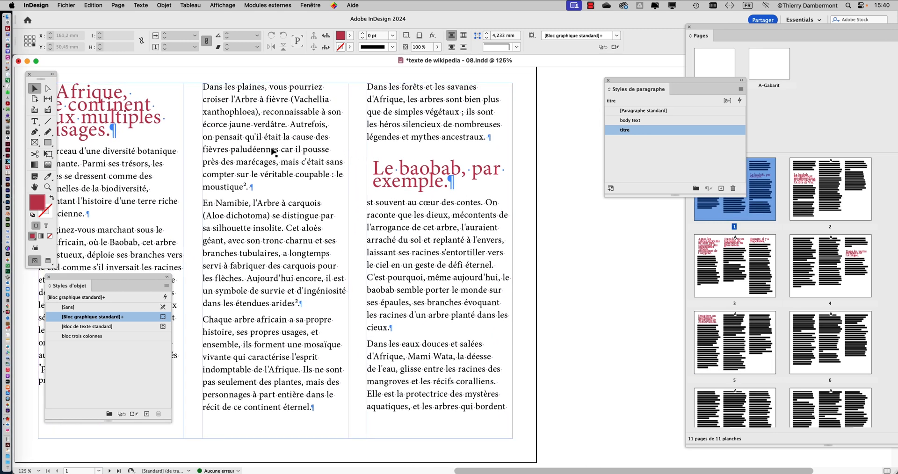
{"action": "left_click", "coordinate": [34, 122]}
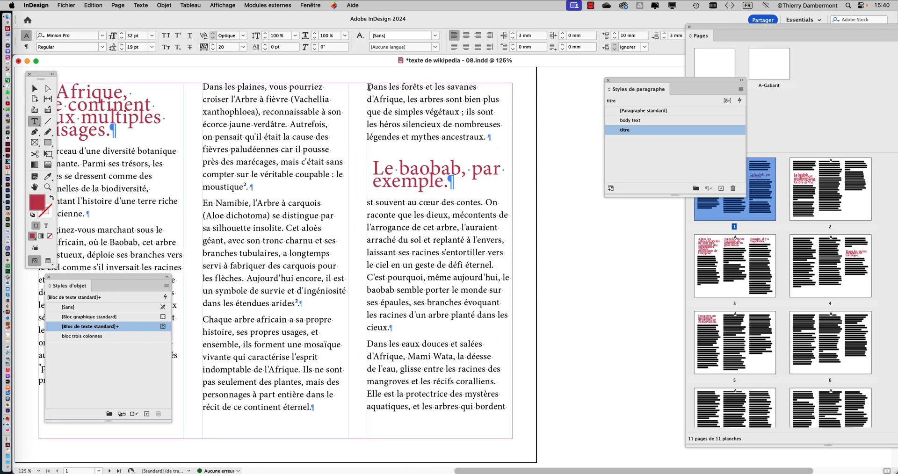
{"action": "left_click_drag", "start_coordinate": [368, 87], "coordinate": [454, 106]}
{"action": "key", "text": "super+c"}
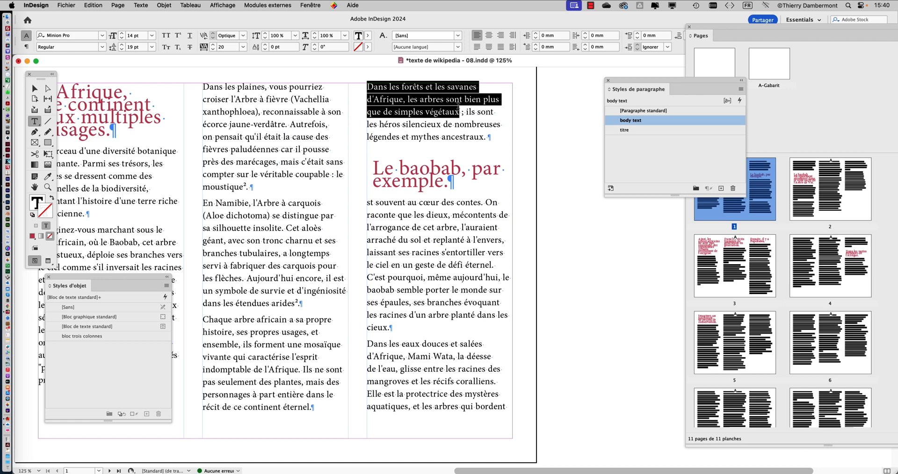
{"action": "key", "text": "super"}
{"action": "key", "text": "super"}
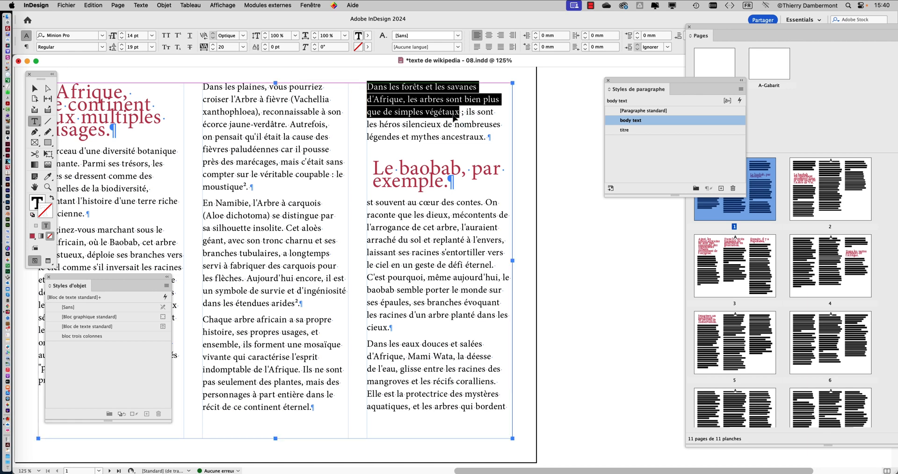
{"action": "key", "text": "Right"}
{"action": "key", "text": "super+v"}
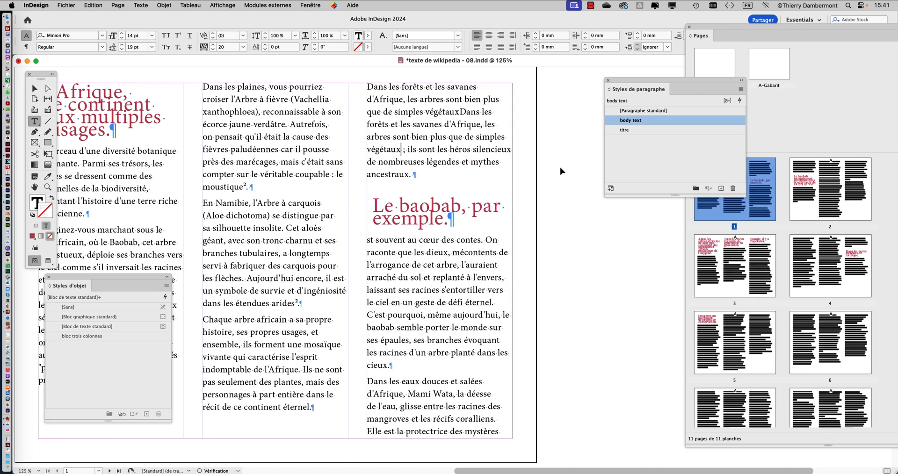
{"action": "key", "text": "super+v"}
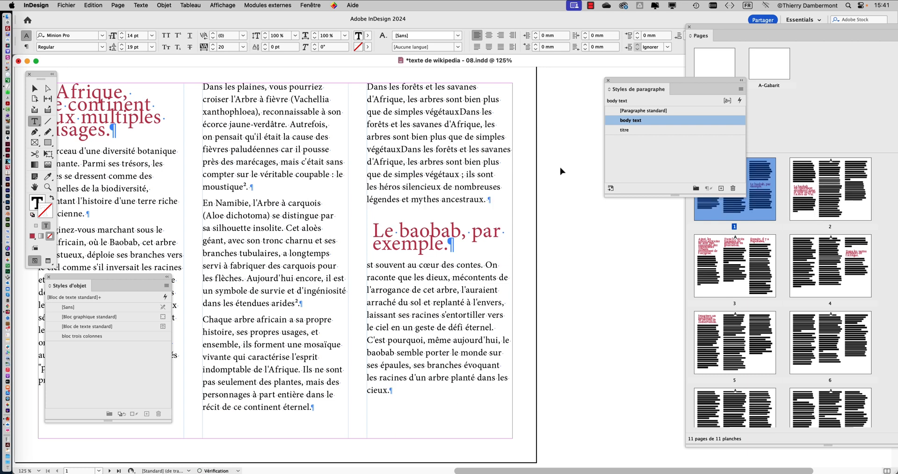
{"action": "key", "text": "super+v"}
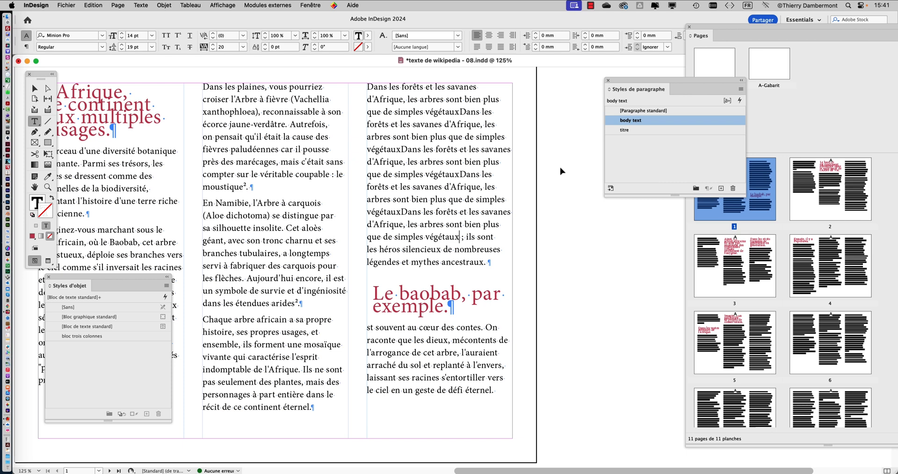
{"action": "key", "text": "super+v"}
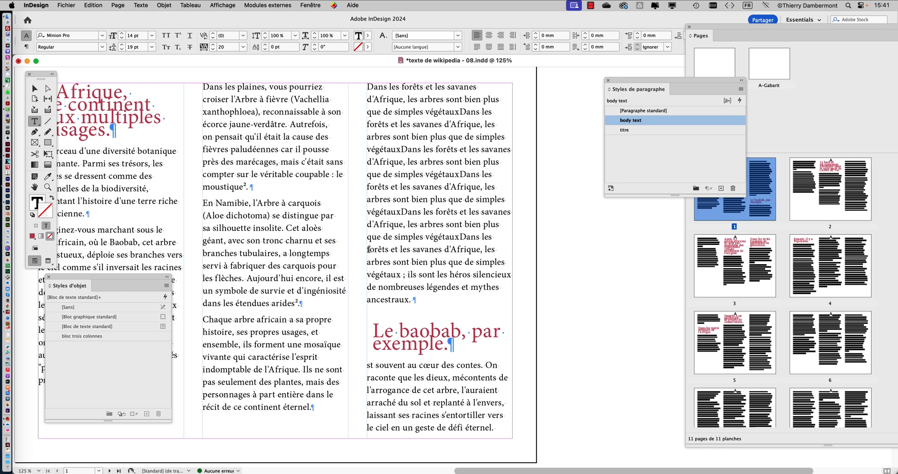
Copy the shorter phrase "forêts et les savanes d'Afrique," from the last repeated passage and paste it three times directly after itself
{"action": "left_click_drag", "start_coordinate": [367, 248], "coordinate": [485, 250]}
{"action": "key", "text": "super+c"}
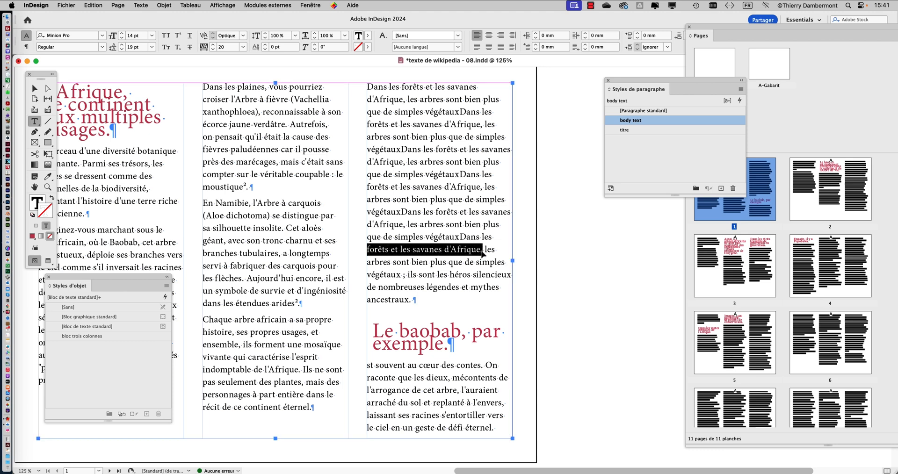
{"action": "left_click", "coordinate": [482, 250]}
{"action": "key", "text": "super+v"}
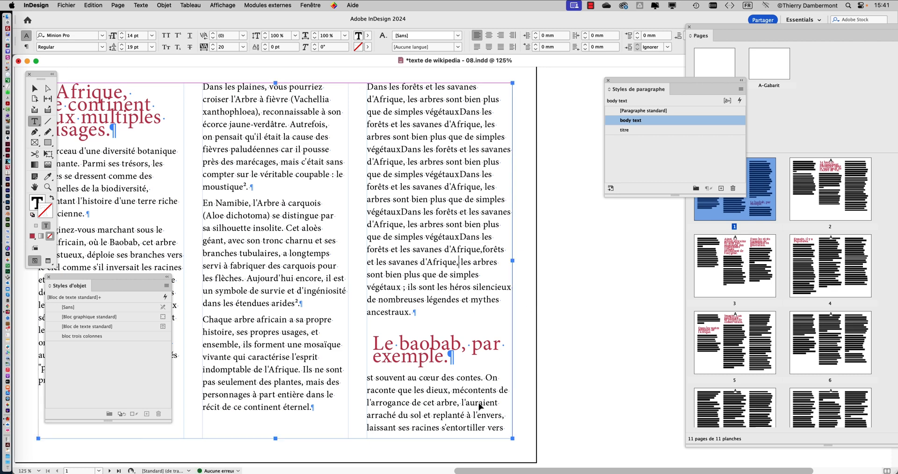
{"action": "key", "text": "super+v"}
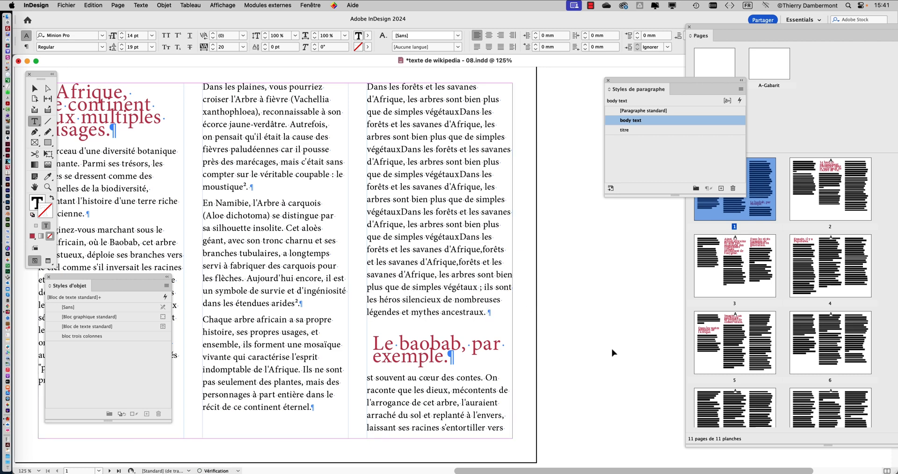
{"action": "key", "text": "super+v"}
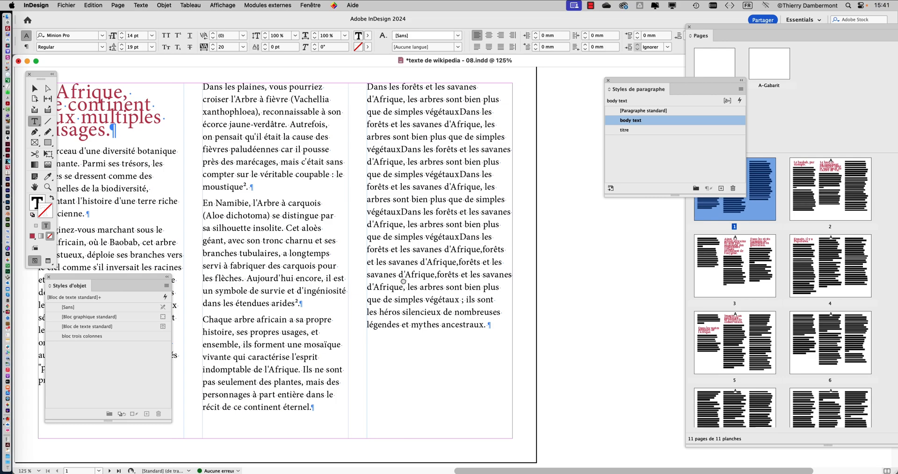
Examine where the "Le baobab, par exemple." heading falls on page 2 and how page 1's third column ends
{"action": "scroll", "coordinate": [402, 271], "scroll_direction": "down", "scroll_amount": 15}
{"action": "scroll", "coordinate": [412, 271], "scroll_direction": "left", "scroll_amount": 5}
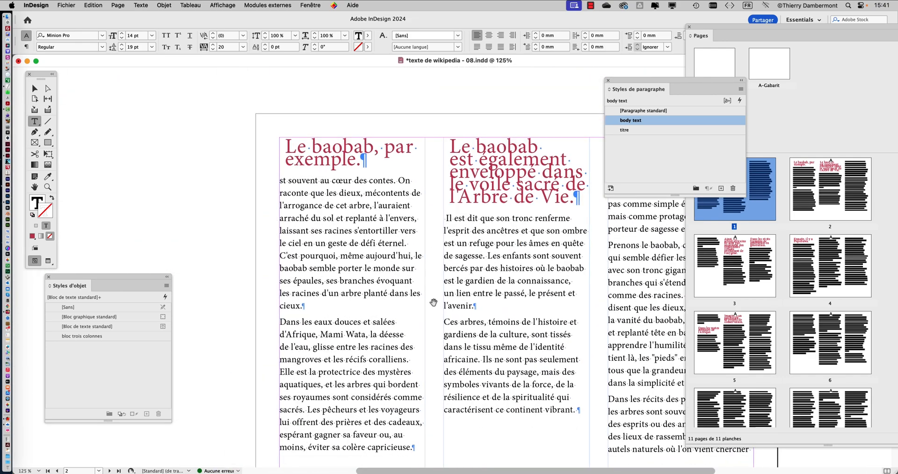
{"action": "left_click_drag", "start_coordinate": [460, 285], "coordinate": [392, 280]}
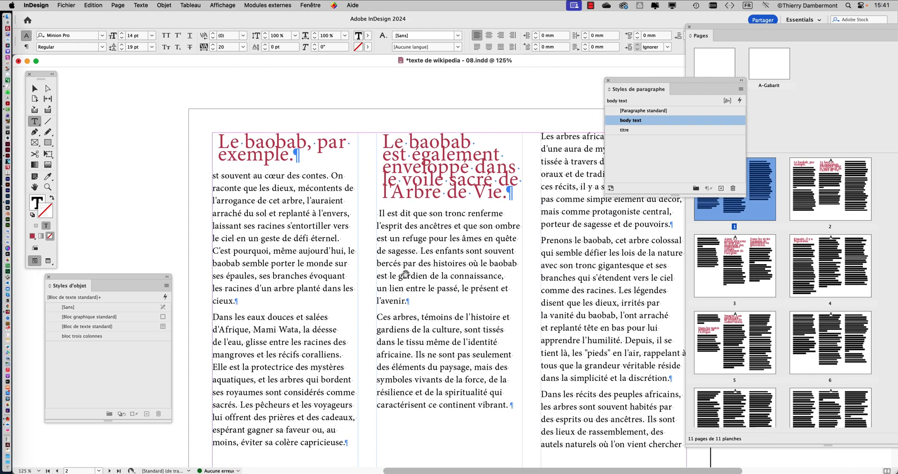
{"action": "scroll", "coordinate": [393, 281], "scroll_direction": "up", "scroll_amount": 8}
{"action": "scroll", "coordinate": [393, 280], "scroll_direction": "right", "scroll_amount": 2}
{"action": "scroll", "coordinate": [463, 347], "scroll_direction": "up", "scroll_amount": 4}
{"action": "scroll", "coordinate": [463, 347], "scroll_direction": "right", "scroll_amount": 2}
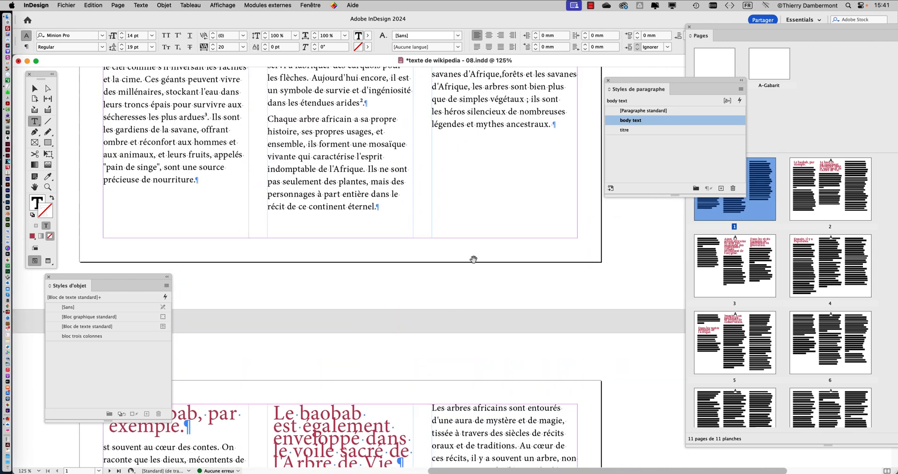
Paste "forêts et les savanes d'Afrique," repeatedly at the end of the "légendes et mythes ancestraux." paragraph to fill page 1's third column
{"action": "left_click", "coordinate": [554, 125]}
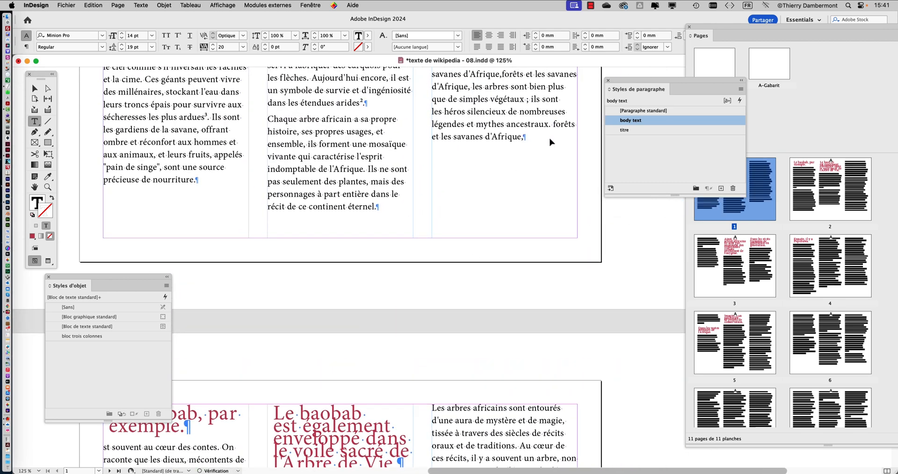
{"action": "key", "text": "super+v"}
{"action": "key", "text": "super+v"}
{"action": "key", "text": "super+v"}
{"action": "key", "text": "super+v"}
{"action": "key", "text": "super+v"}
{"action": "key", "text": "super+v"}
{"action": "key", "text": "super+v"}
{"action": "key", "text": "super+v"}
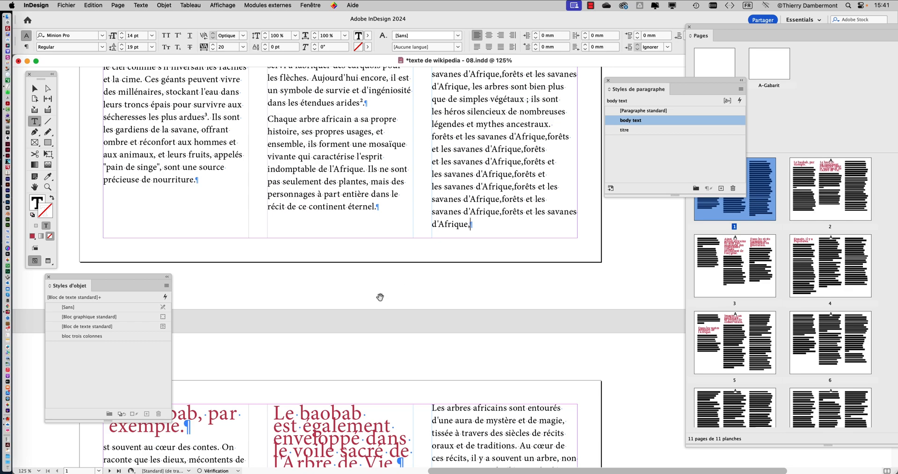
Extend the repeated phrase into the first column of page 2, pushing the "Le baobab, par exemple." heading down the column
{"action": "scroll", "coordinate": [391, 295], "scroll_direction": "down", "scroll_amount": 10}
{"action": "scroll", "coordinate": [390, 295], "scroll_direction": "left", "scroll_amount": 6}
{"action": "scroll", "coordinate": [388, 224], "scroll_direction": "up", "scroll_amount": 5}
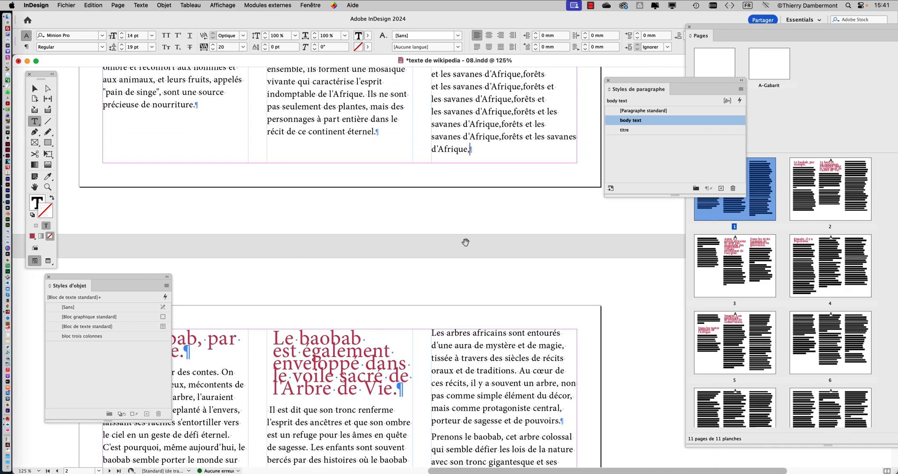
{"action": "scroll", "coordinate": [515, 153], "scroll_direction": "right", "scroll_amount": 3}
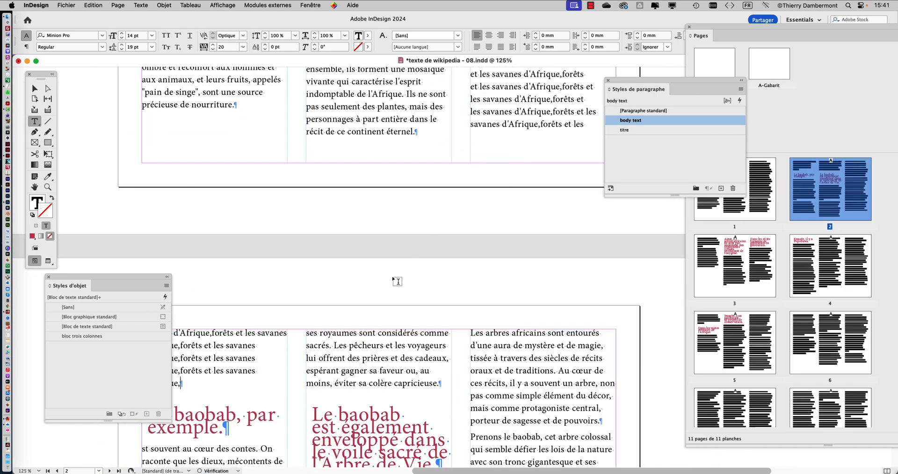
{"action": "scroll", "coordinate": [397, 285], "scroll_direction": "down", "scroll_amount": 8}
{"action": "scroll", "coordinate": [421, 211], "scroll_direction": "left", "scroll_amount": 5}
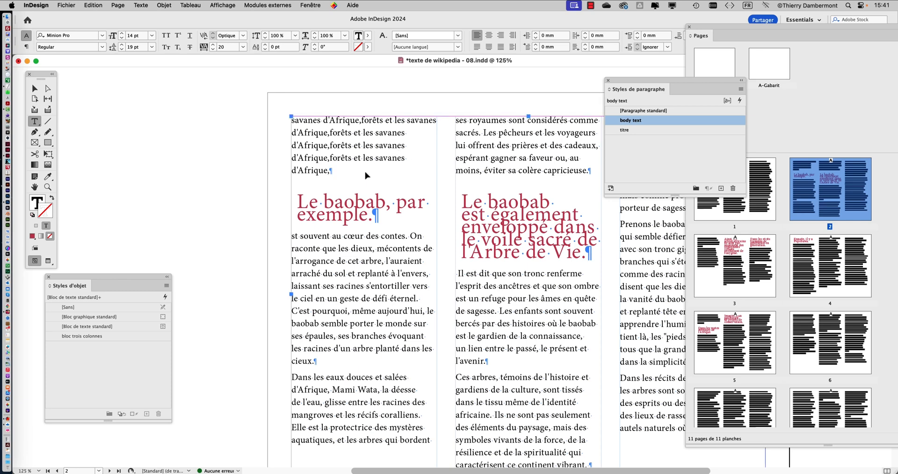
{"action": "key", "text": "super+v"}
{"action": "key", "text": "super+v"}
{"action": "key", "text": "super+v"}
{"action": "key", "text": "super+v"}
{"action": "key", "text": "super+v"}
{"action": "key", "text": "super+v"}
{"action": "key", "text": "super+v"}
{"action": "key", "text": "super+v"}
{"action": "key", "text": "super+v"}
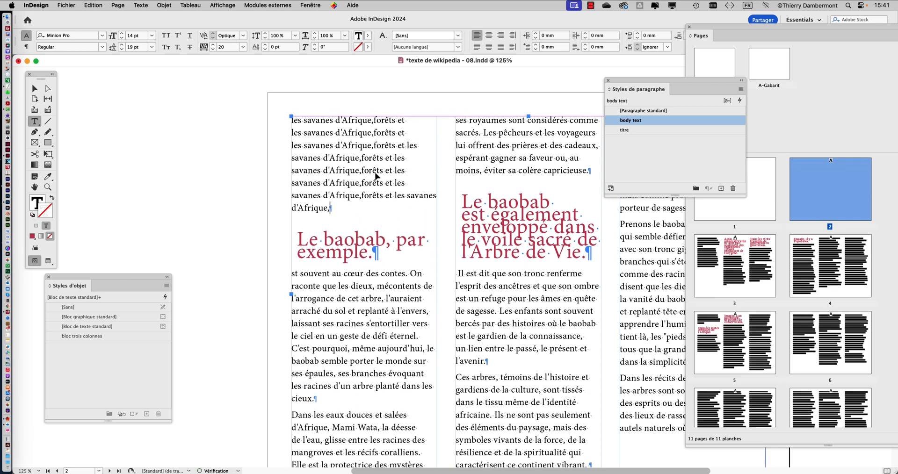
{"action": "key", "text": "super+v"}
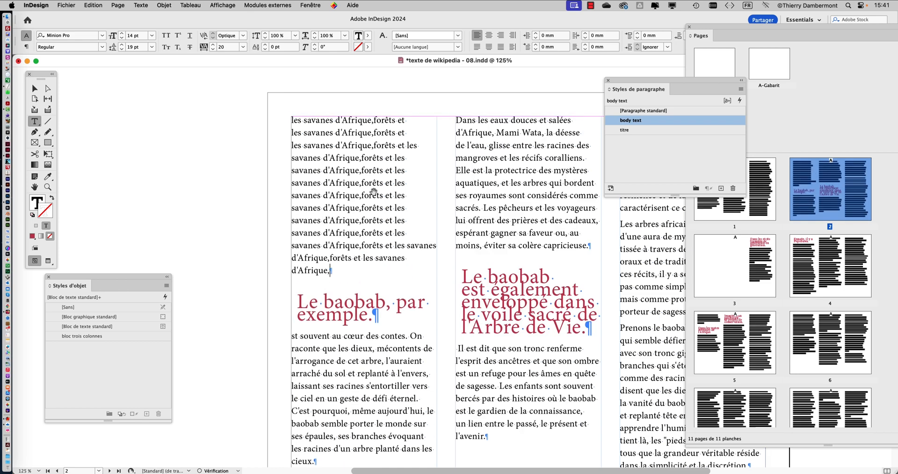
Paste more copies of the phrase above "Le baobab, par exemple." until the heading moves to the second column of page 2
{"action": "scroll", "coordinate": [374, 187], "scroll_direction": "down", "scroll_amount": 4}
{"action": "key", "text": "super+v"}
{"action": "key", "text": "super+v"}
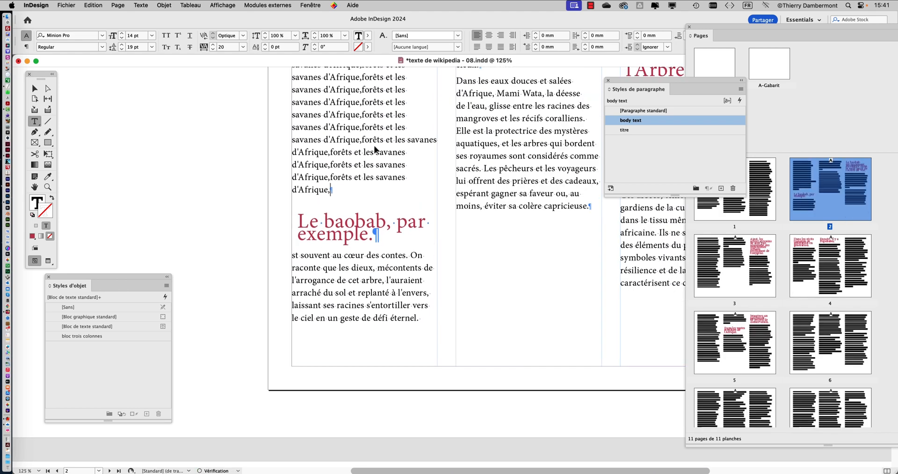
{"action": "key", "text": "super+v"}
{"action": "key", "text": "super+v"}
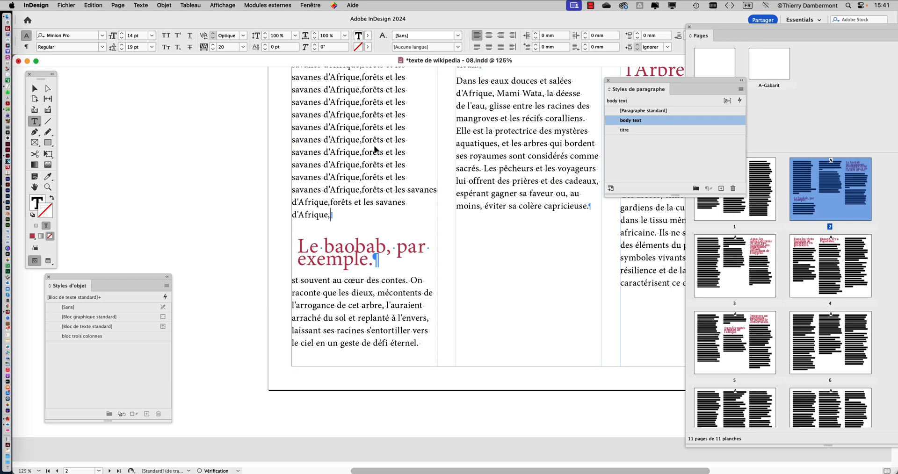
{"action": "key", "text": "super+v"}
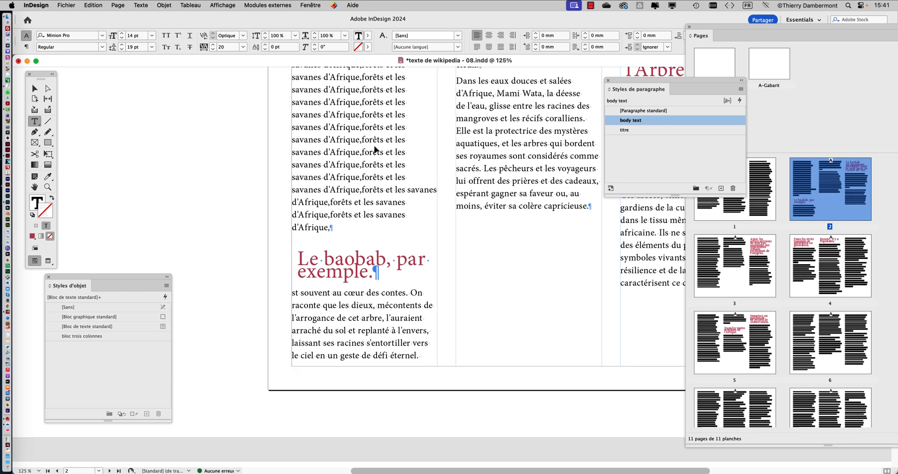
{"action": "key", "text": "super+v"}
{"action": "key", "text": "super+v"}
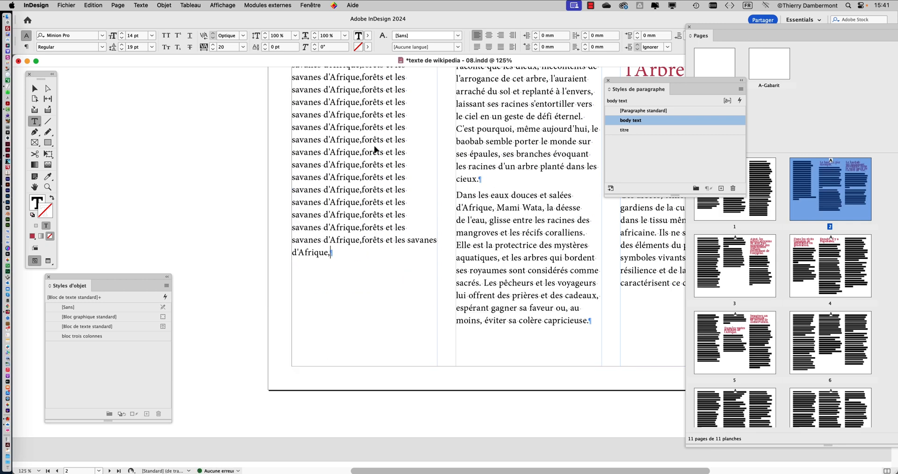
Leave text editing with the Selection tool and deselect everything to view the whole of page 2
{"action": "scroll", "coordinate": [378, 149], "scroll_direction": "down", "scroll_amount": 2}
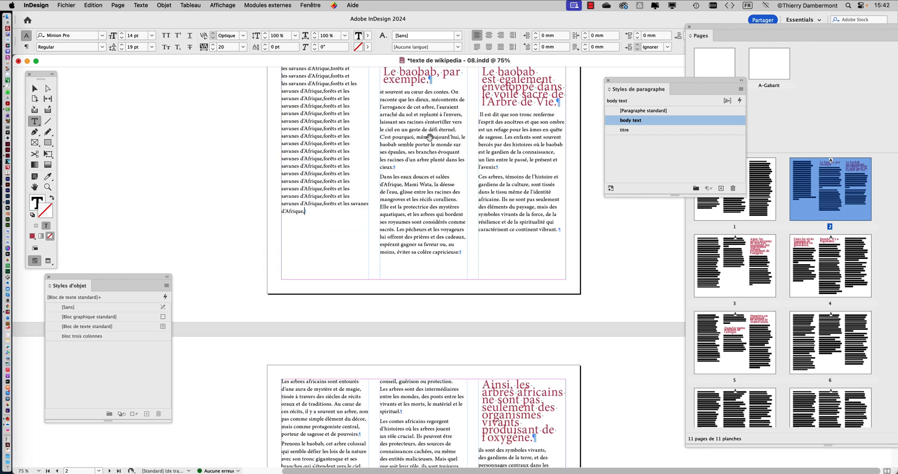
{"action": "left_click_drag", "start_coordinate": [430, 137], "coordinate": [412, 215]}
{"action": "left_click", "coordinate": [35, 89]}
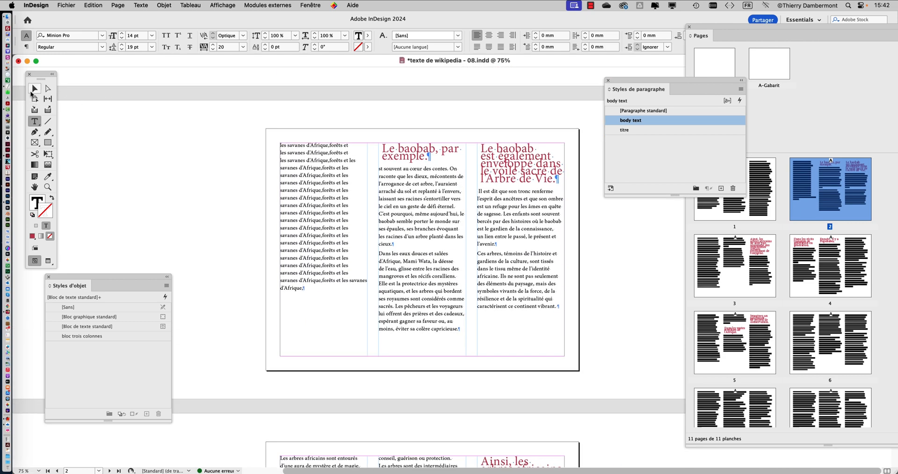
{"action": "left_click", "coordinate": [150, 154]}
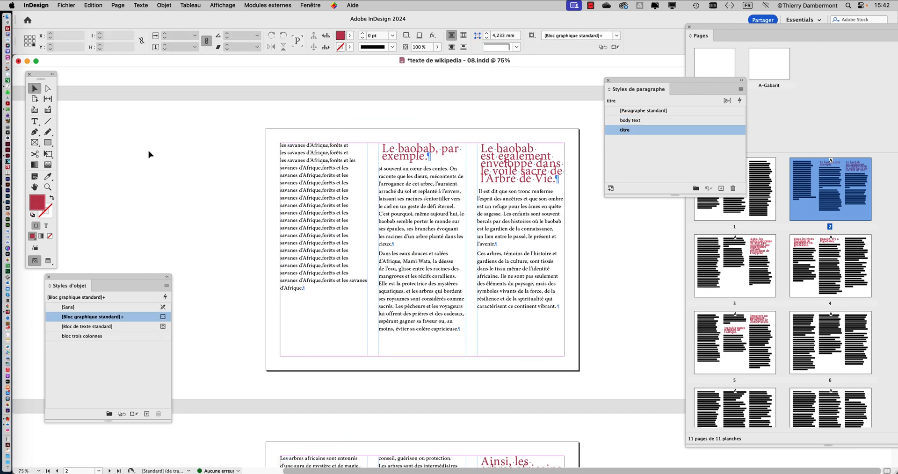